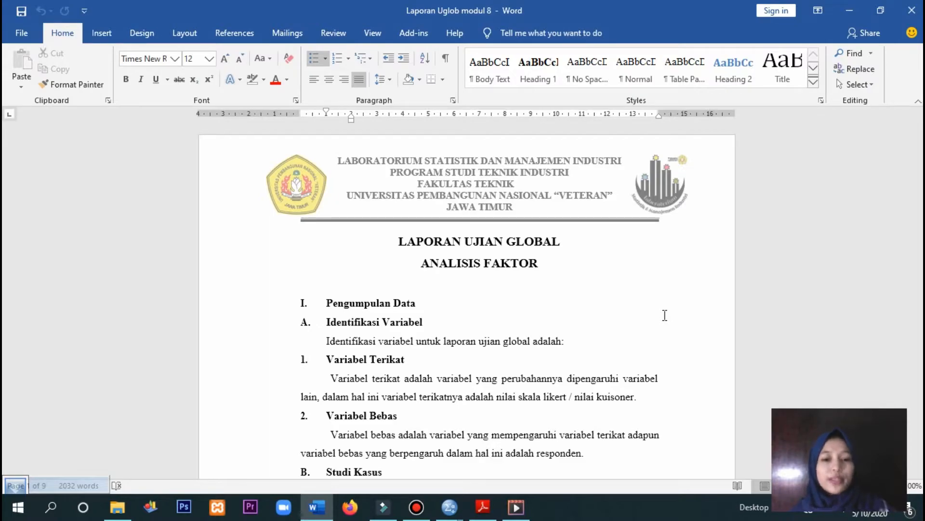
Read the report's variable identification, the LMS case study and the ten questionnaire variables with their rating scale
scroll(661, 316, down, 5)
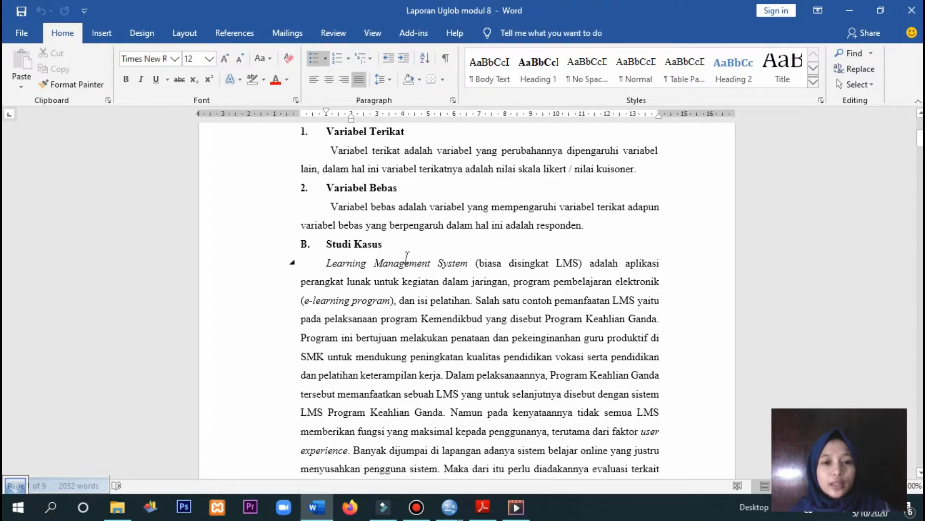
scroll(407, 249, down, 1)
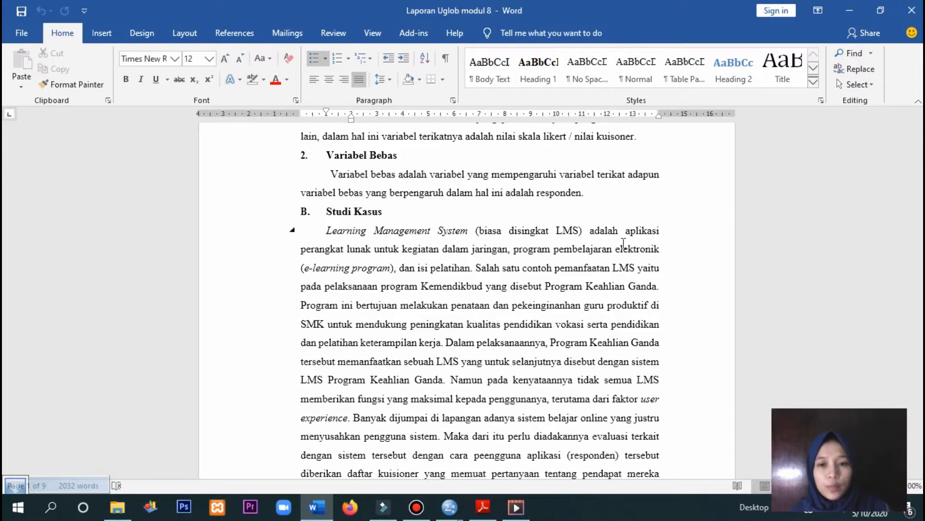
scroll(623, 243, down, 1)
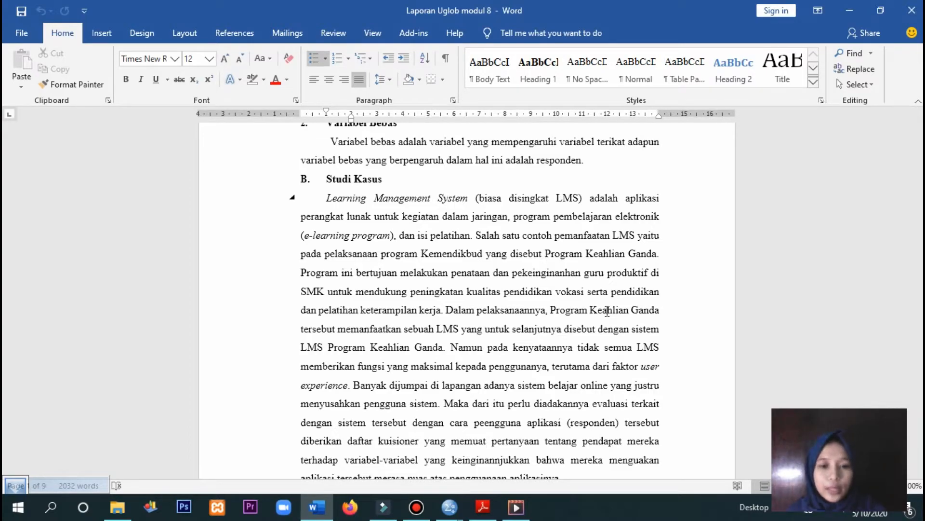
scroll(607, 311, down, 2)
scroll(607, 311, up, 1)
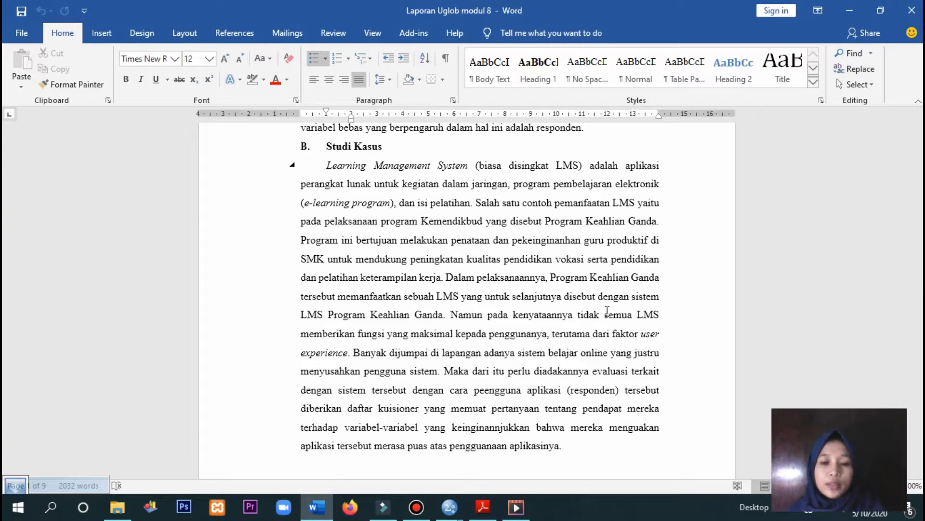
scroll(607, 310, down, 7)
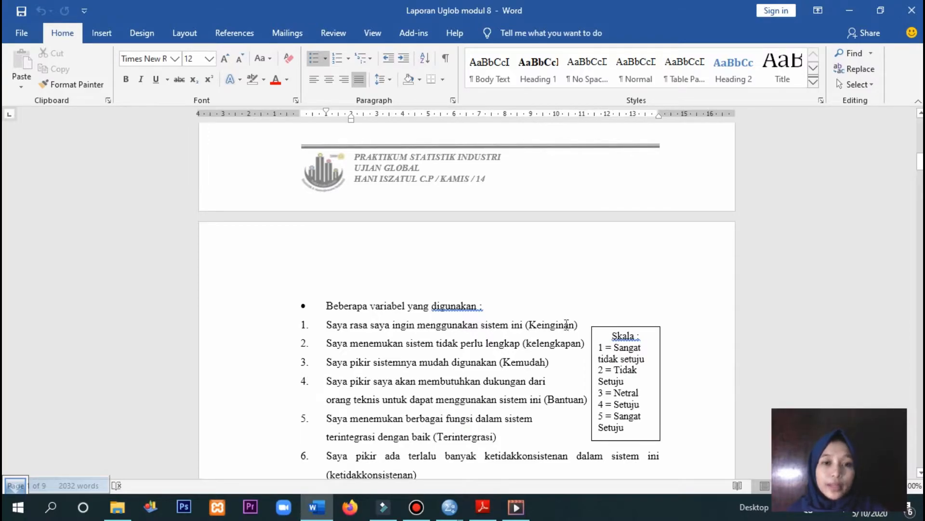
scroll(451, 353, down, 2)
scroll(451, 353, down, 2)
scroll(451, 353, up, 1)
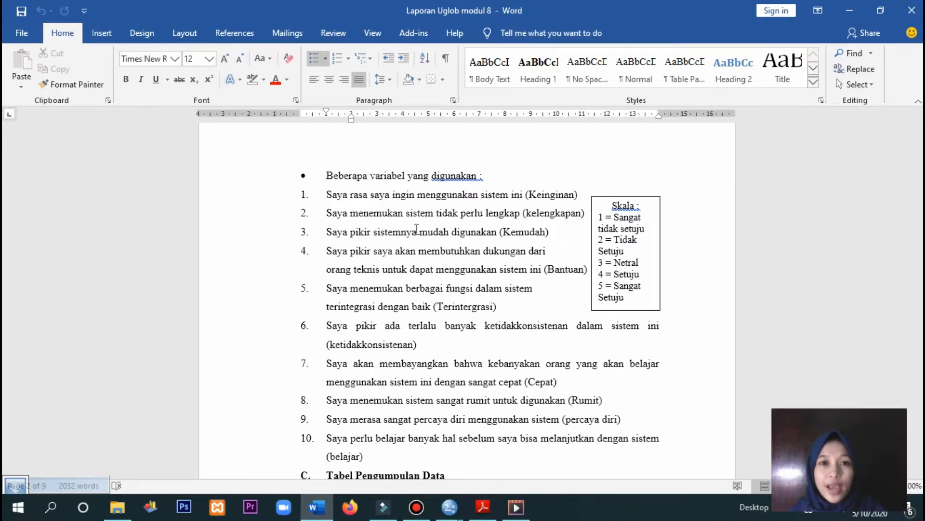
scroll(417, 228, down, 1)
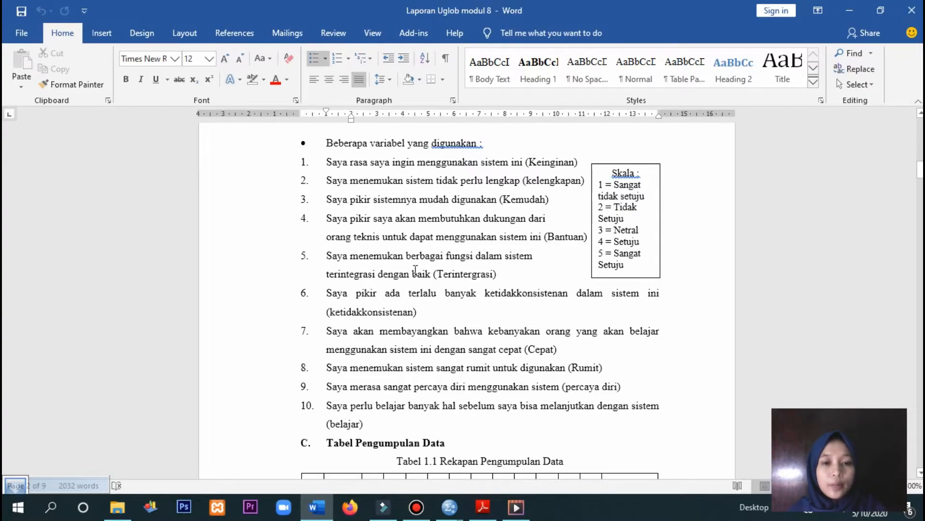
scroll(432, 275, down, 2)
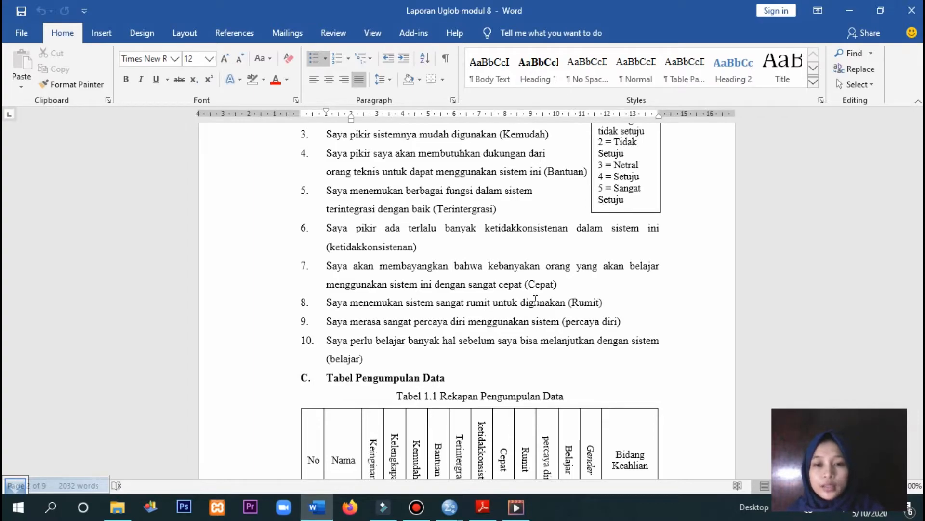
Examine Tabel 1.1 Rekapan Pengumpulan Data across both pages, from respondent PP01 to PM20
scroll(535, 299, down, 2)
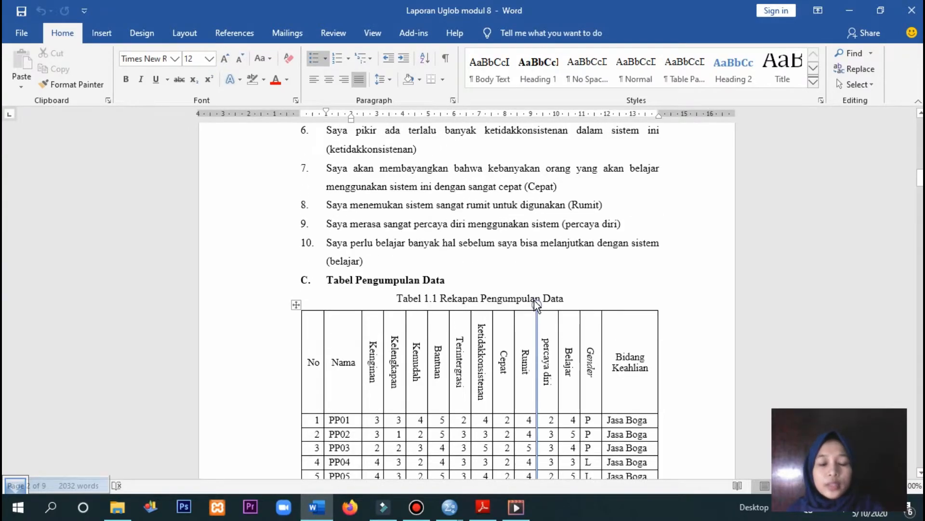
scroll(534, 299, down, 2)
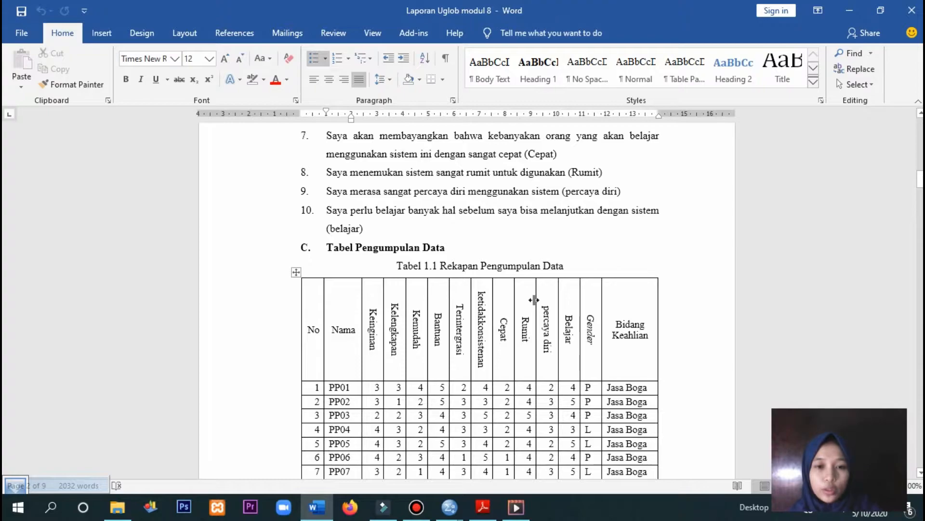
scroll(534, 300, down, 3)
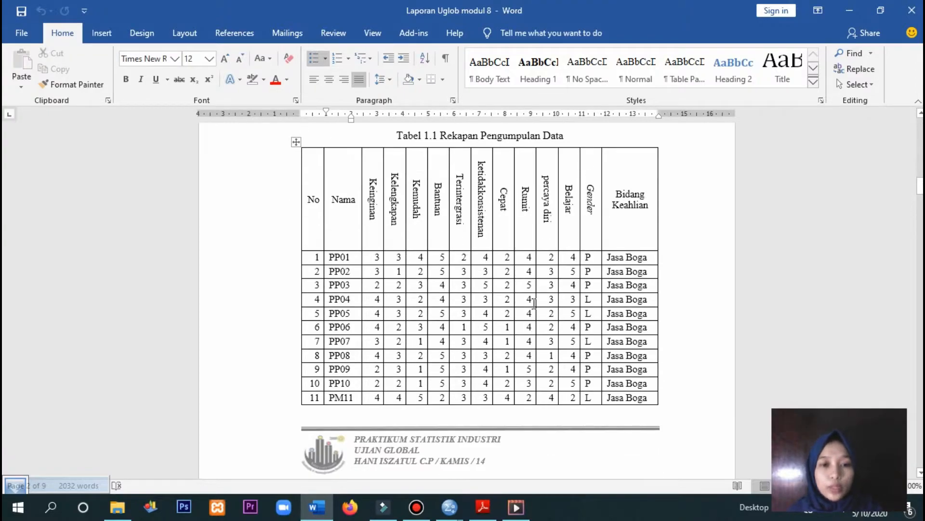
scroll(336, 252, down, 3)
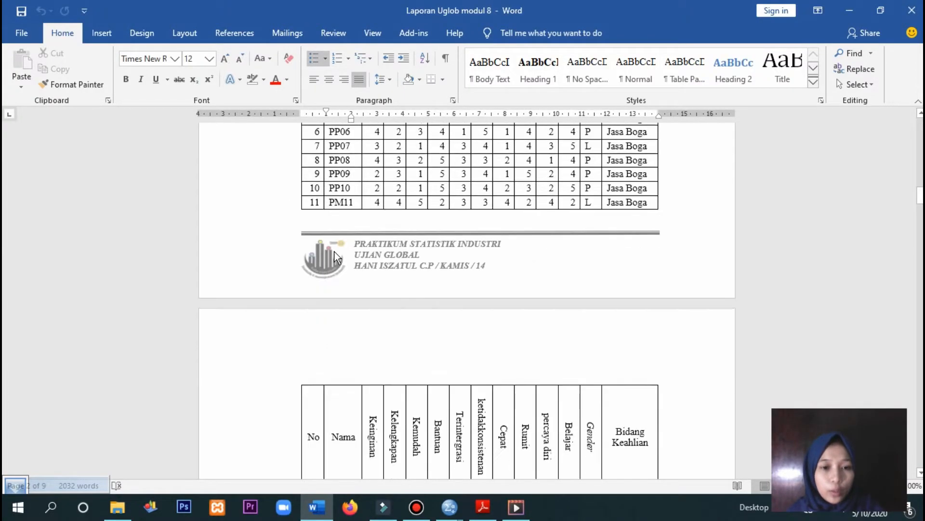
scroll(336, 256, down, 6)
scroll(336, 255, up, 9)
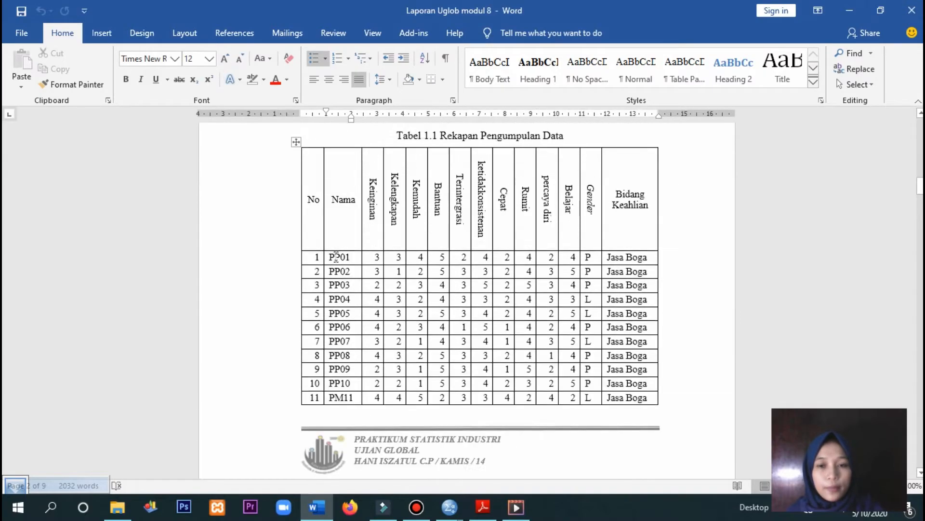
scroll(336, 256, up, 1)
scroll(395, 265, down, 6)
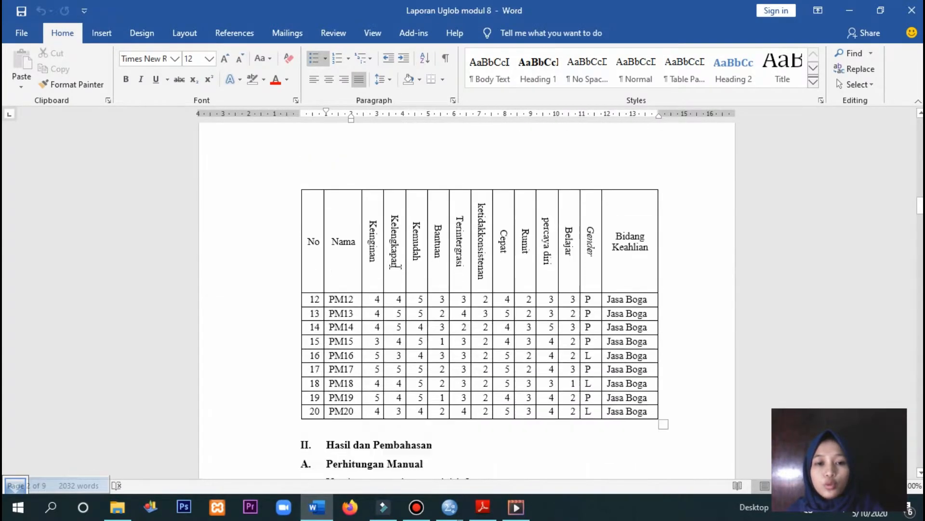
scroll(396, 264, down, 1)
scroll(398, 266, up, 1)
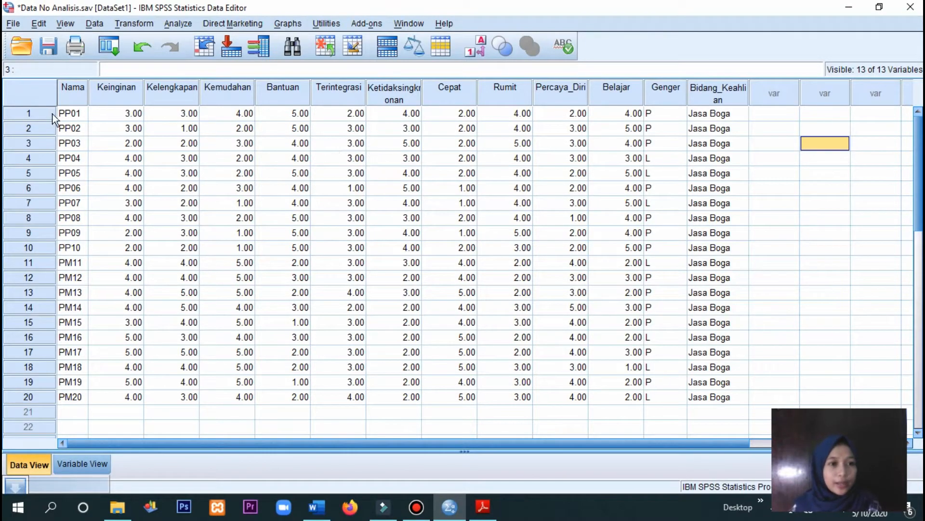
In SPSS Statistics, review the 20 respondent rows and the variable definitions from Nama to Bidang_Keahlian, and return to the data
drag(53, 116, 630, 397)
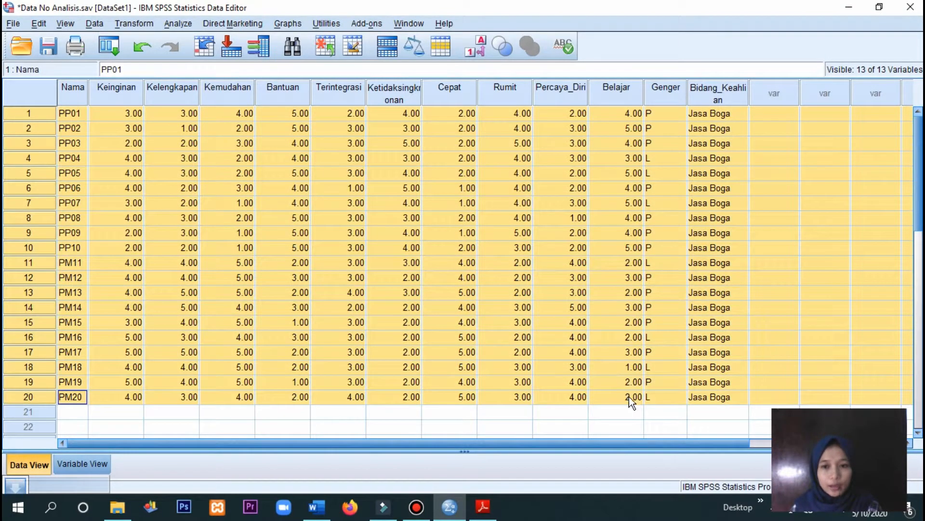
click(610, 289)
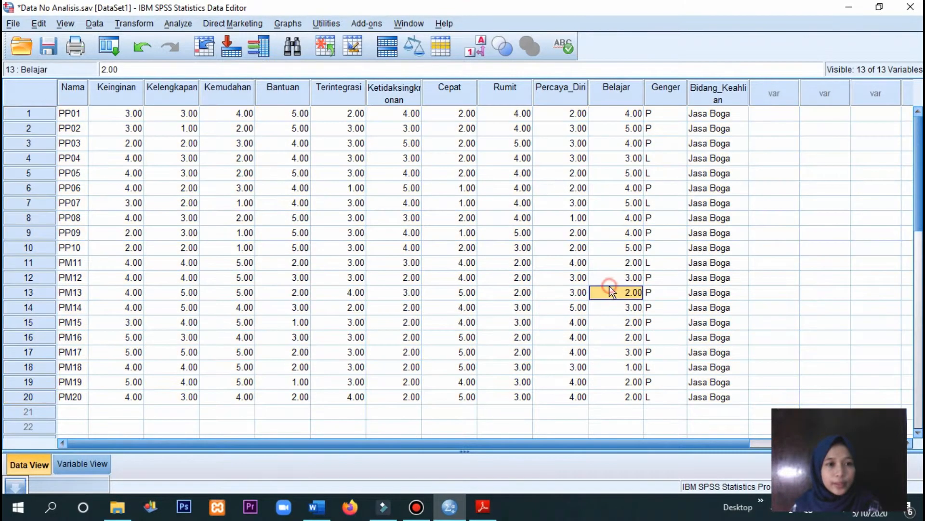
click(87, 464)
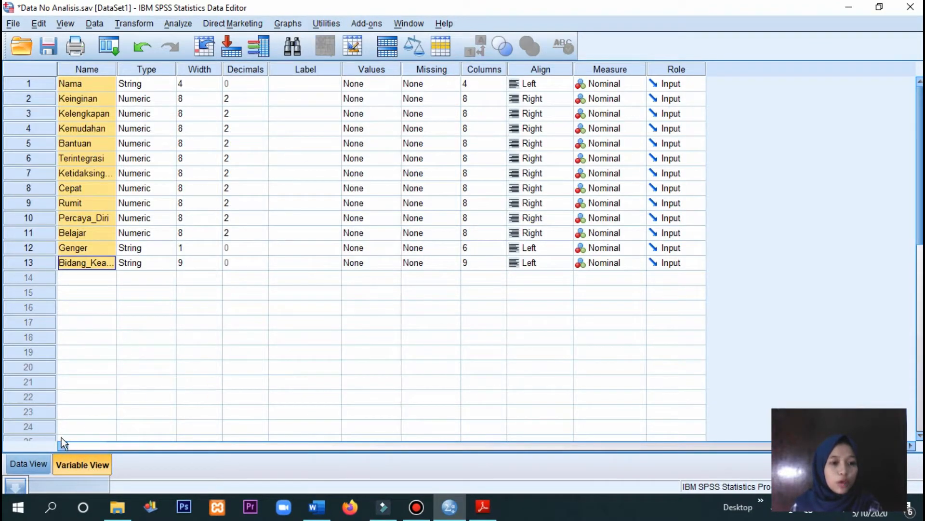
click(150, 322)
drag(70, 82, 76, 279)
click(29, 463)
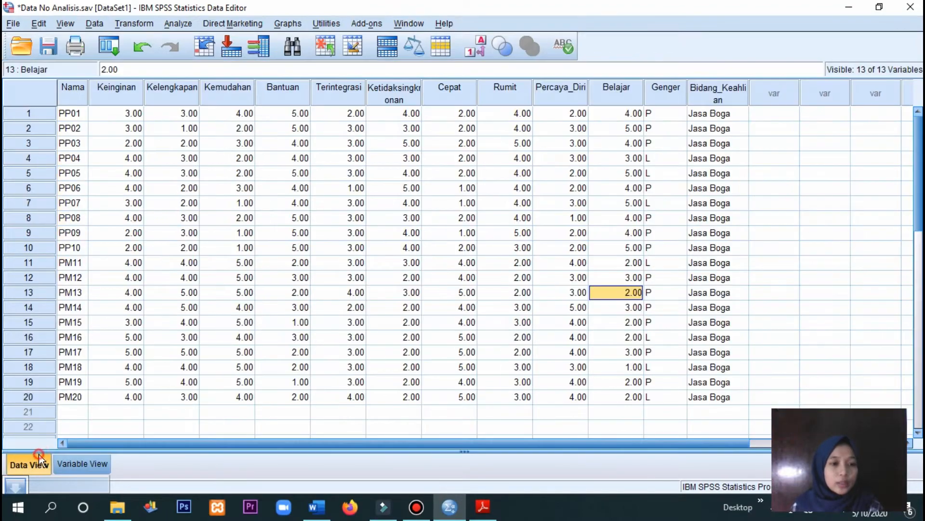
Open the Factor analysis from Dimension Reduction and check that its variables run from Keinginan to Belajar
click(172, 22)
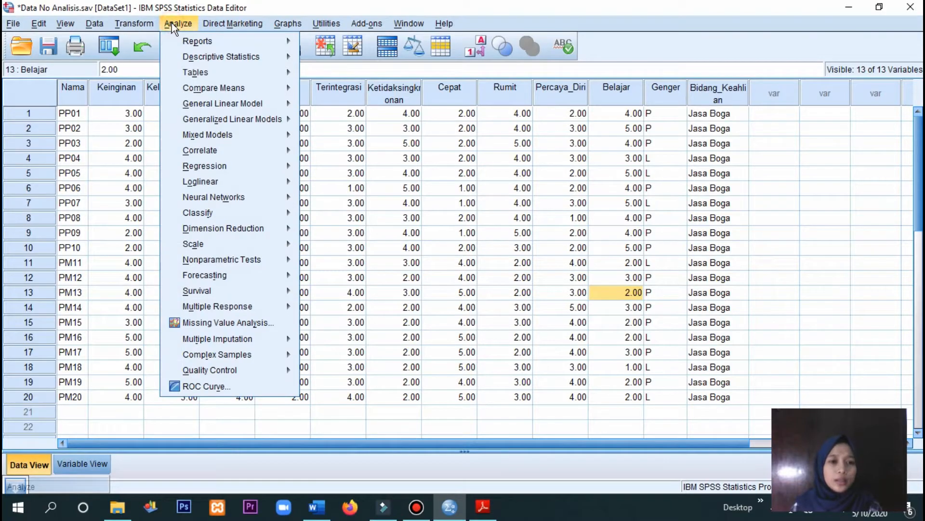
mouse_move(216, 223)
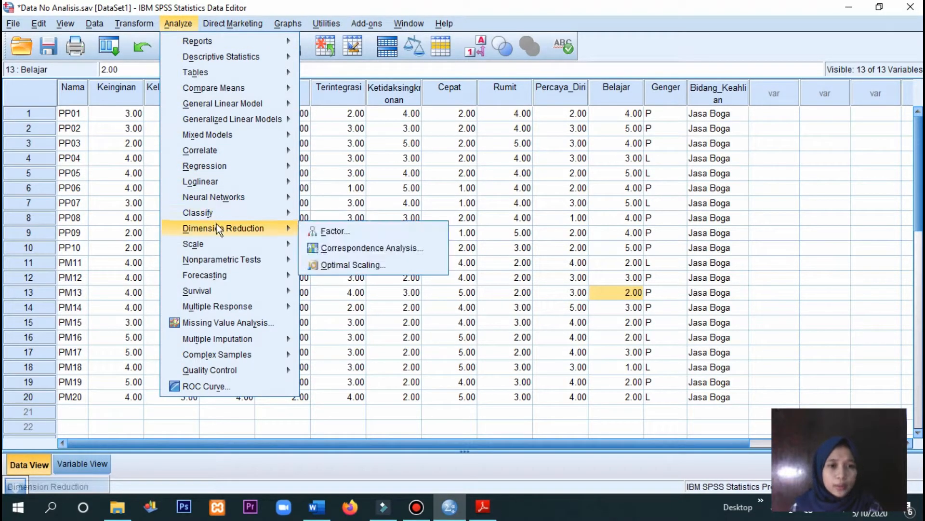
click(315, 232)
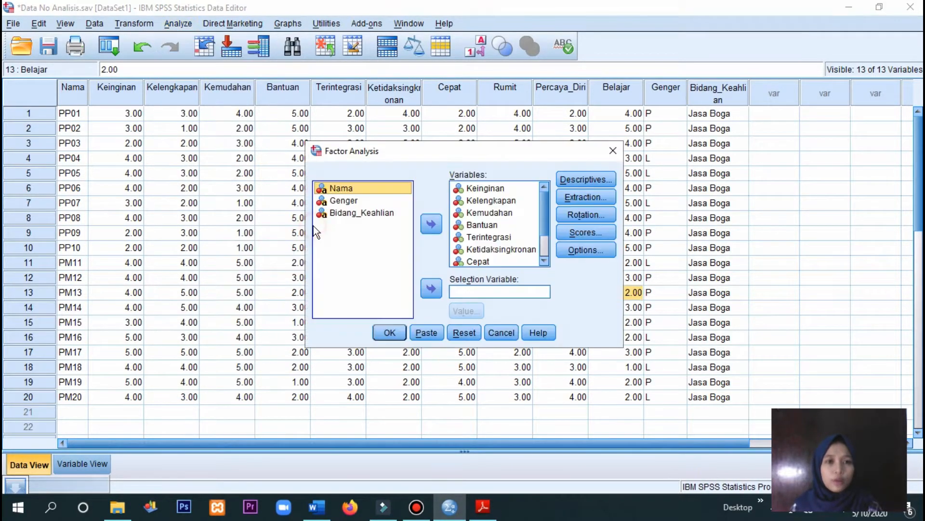
click(497, 193)
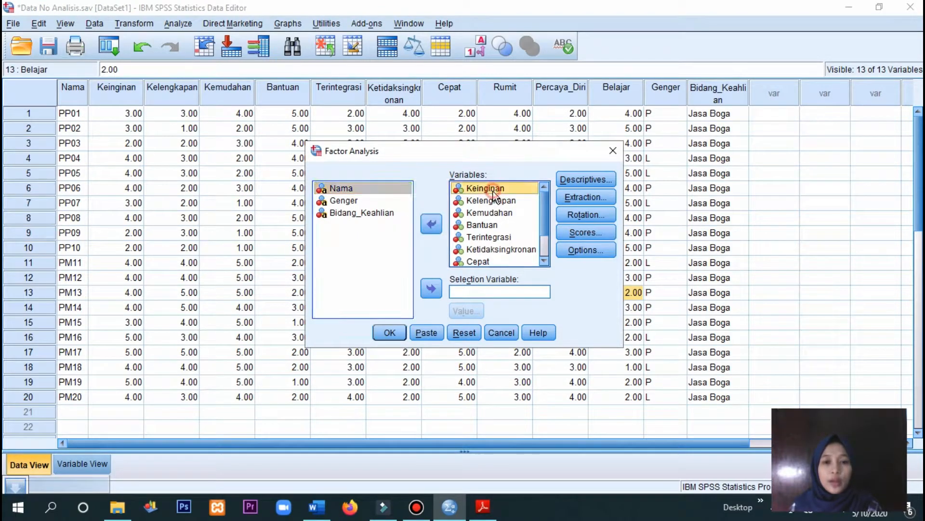
click(545, 217)
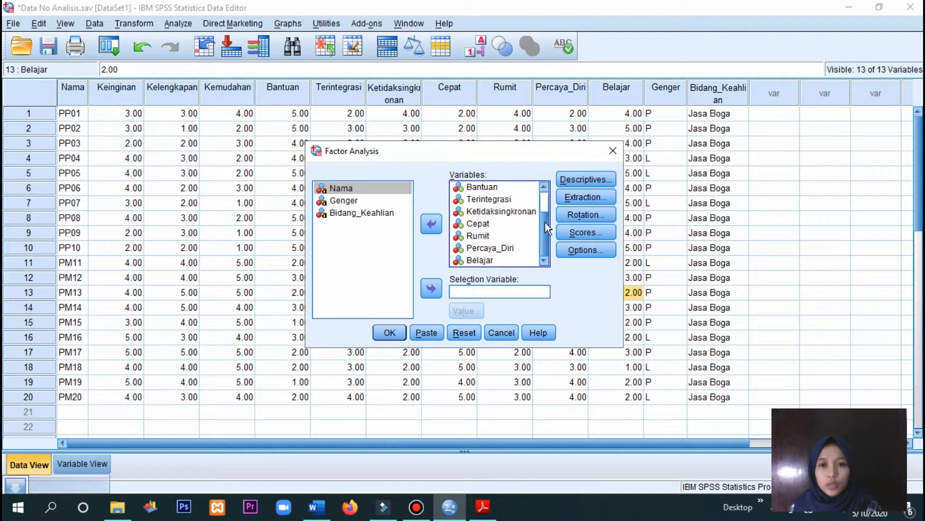
drag(545, 222, 545, 189)
Keep Initial solution, Anti-image, and KMO and Bartlett's test of sphericity as the descriptives, and run the factor analysis
click(572, 182)
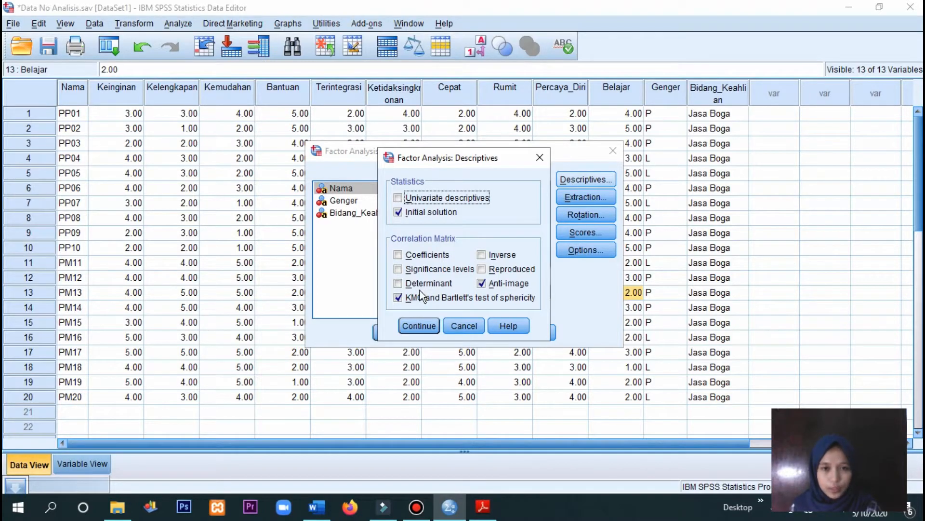
click(429, 334)
click(395, 328)
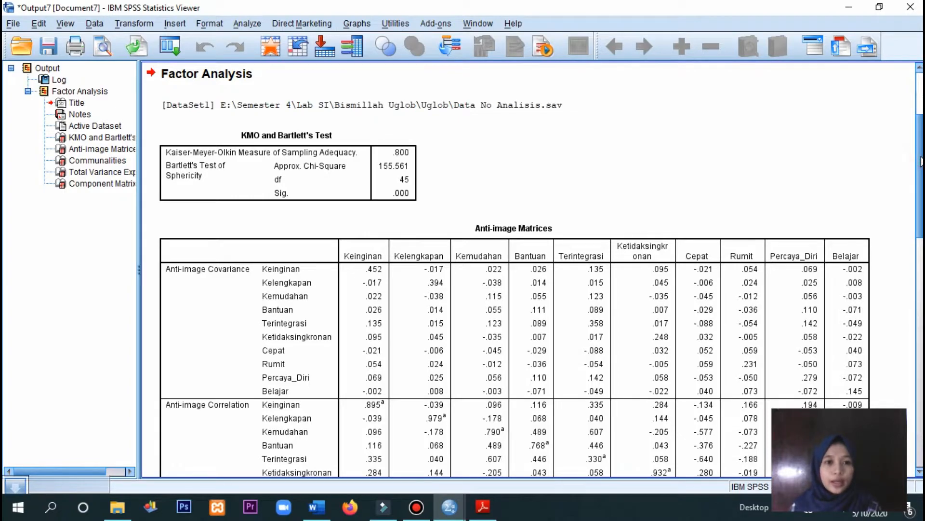
Review the factor analysis output, including the Anti-image Matrices, Communalities, Total Variance Explained and Component Matrix tables
scroll(920, 161, down, 5)
scroll(535, 272, down, 1)
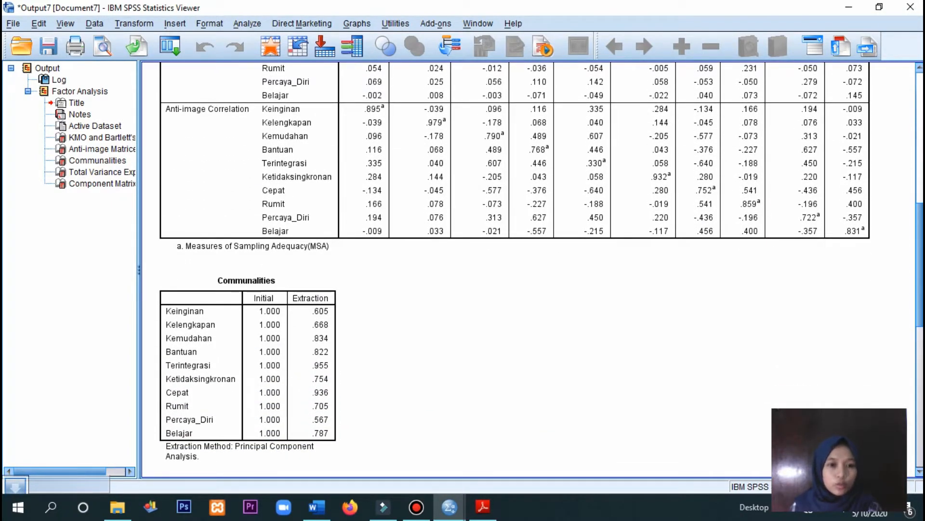
scroll(535, 272, down, 4)
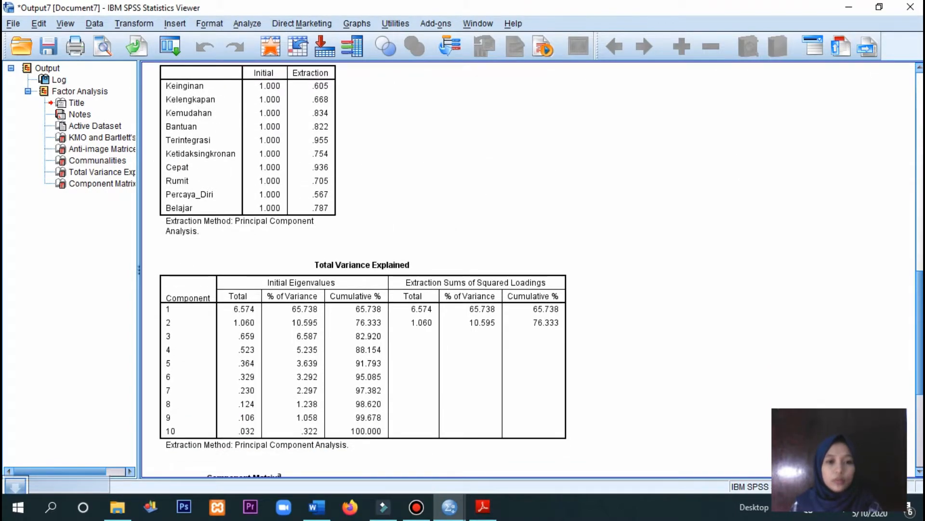
scroll(363, 270, down, 2)
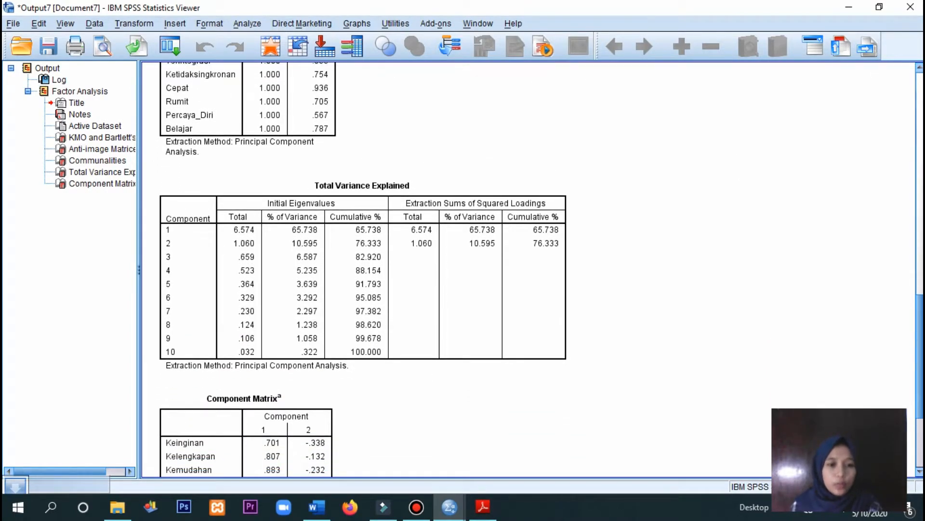
scroll(670, 277, down, 3)
scroll(667, 279, up, 8)
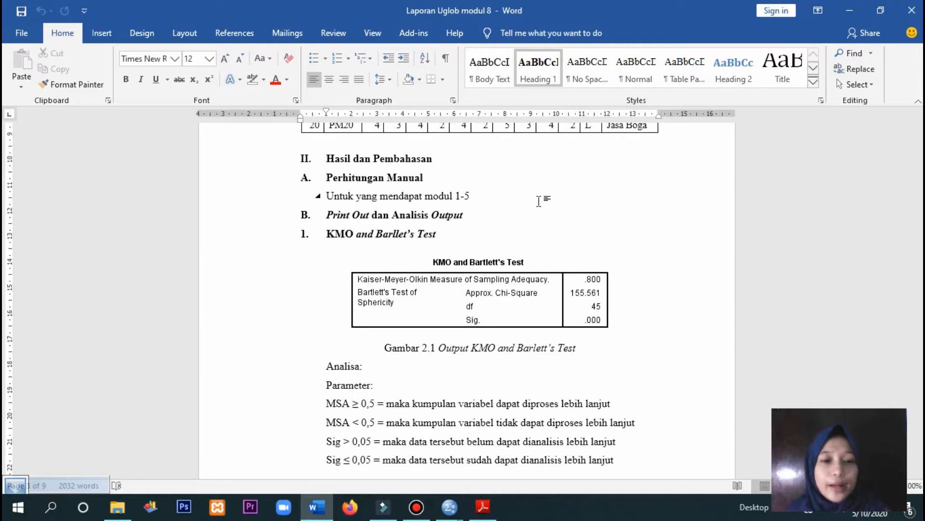
Review the report's KMO and Barlett's Test and Anti-Image Matrices sections, including their output tables and analysis text
scroll(539, 200, down, 3)
scroll(540, 200, down, 3)
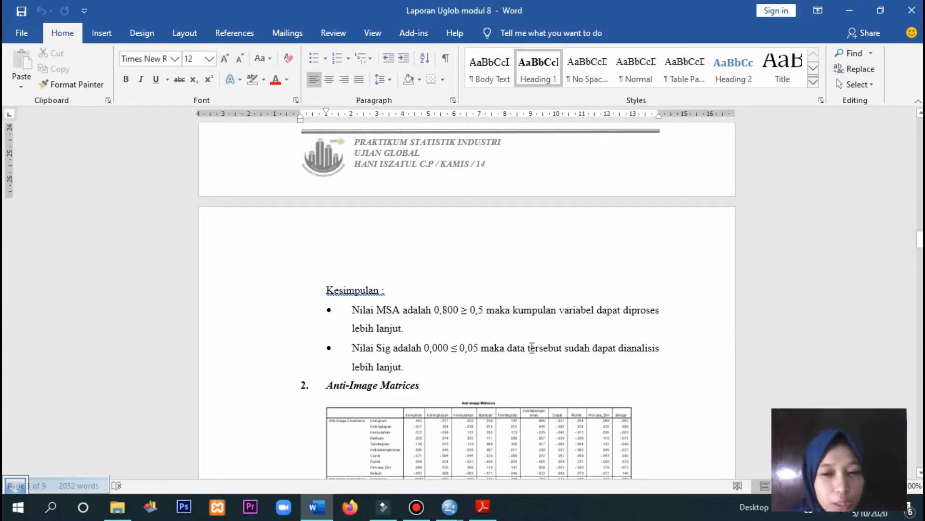
scroll(532, 348, down, 3)
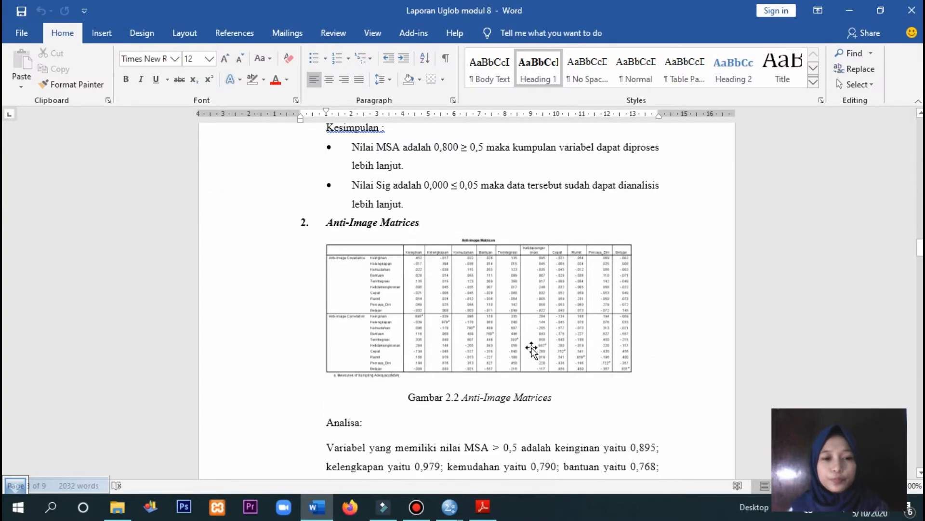
scroll(532, 348, down, 1)
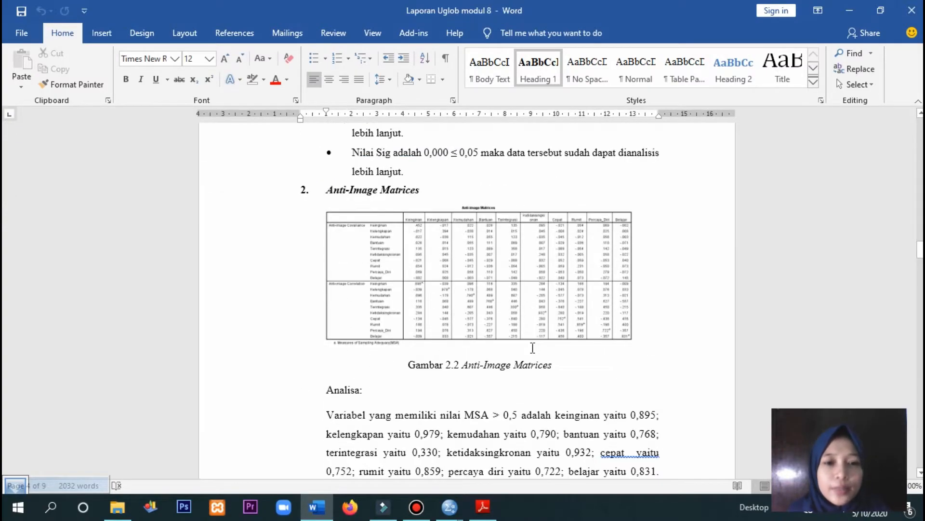
scroll(533, 348, down, 2)
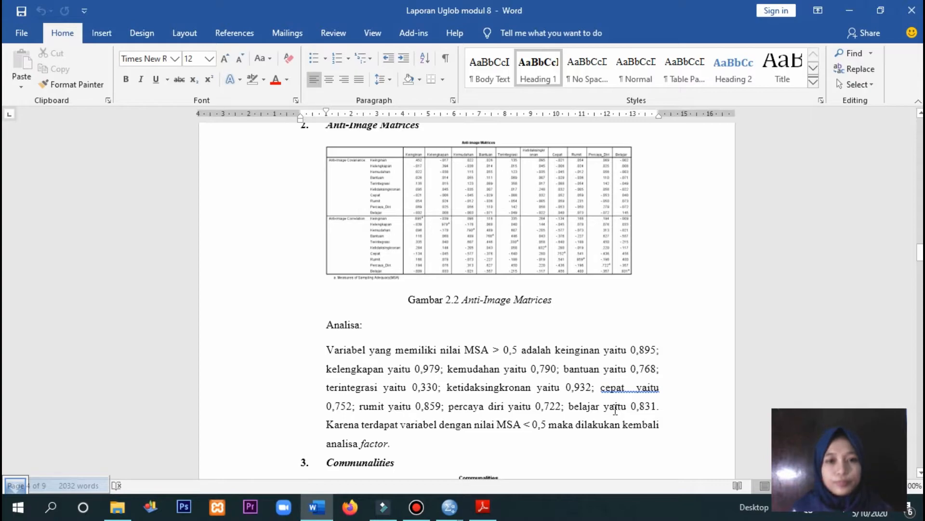
Examine the report's Communalities section, comparing the extraction values in its table with the analysis for each variable
scroll(615, 409, down, 5)
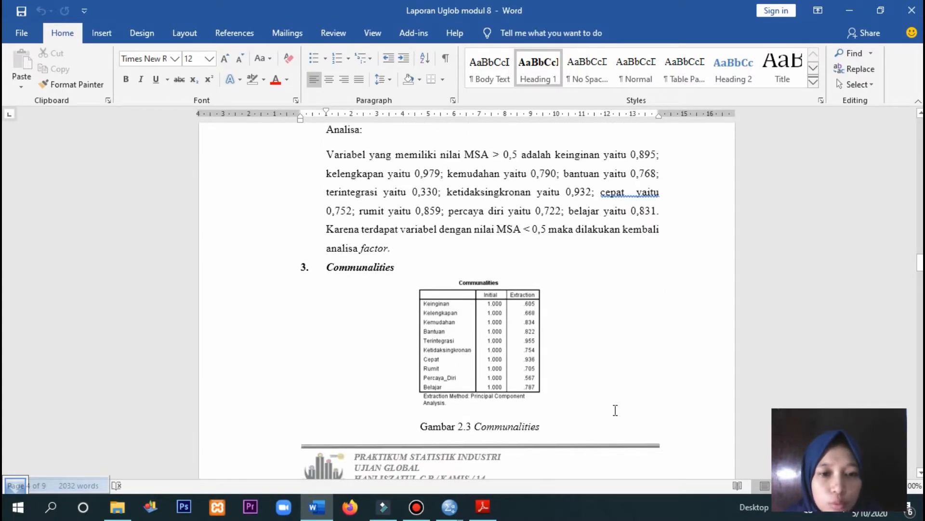
scroll(615, 410, down, 6)
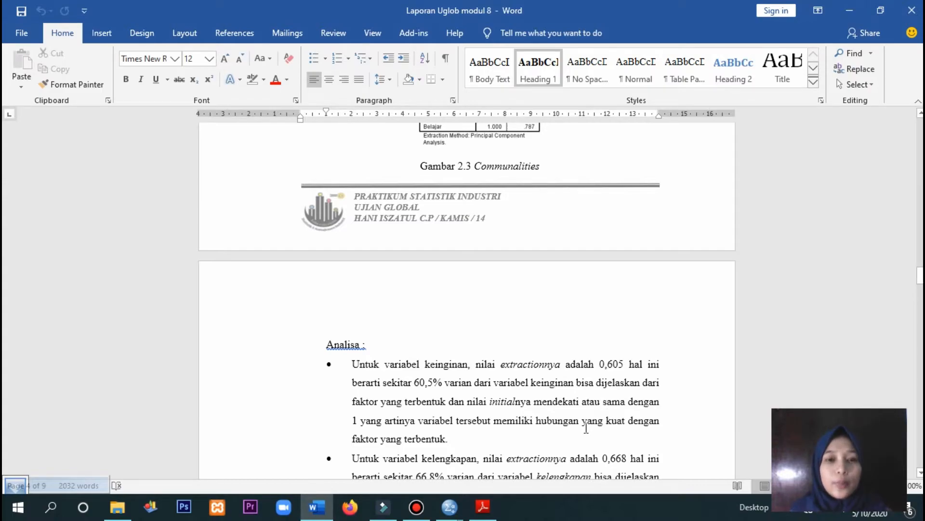
click(584, 427)
scroll(529, 411, down, 2)
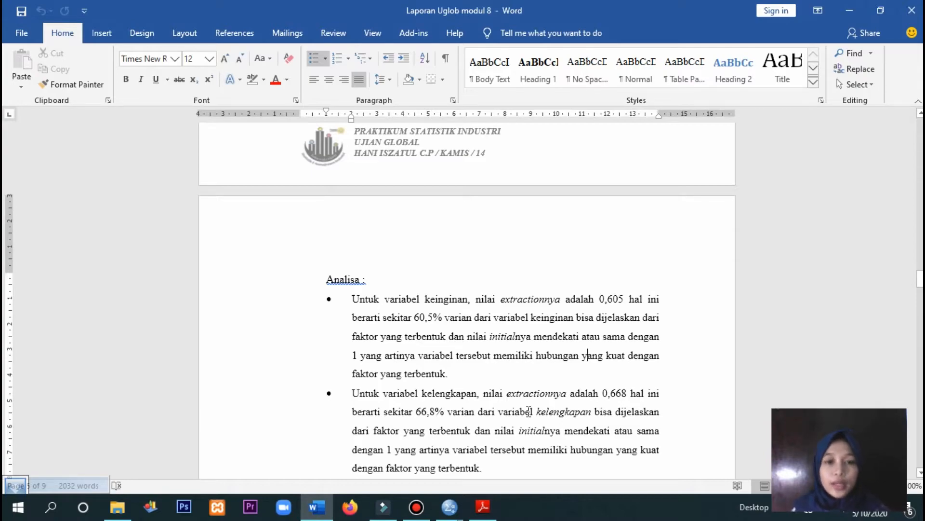
scroll(529, 411, up, 9)
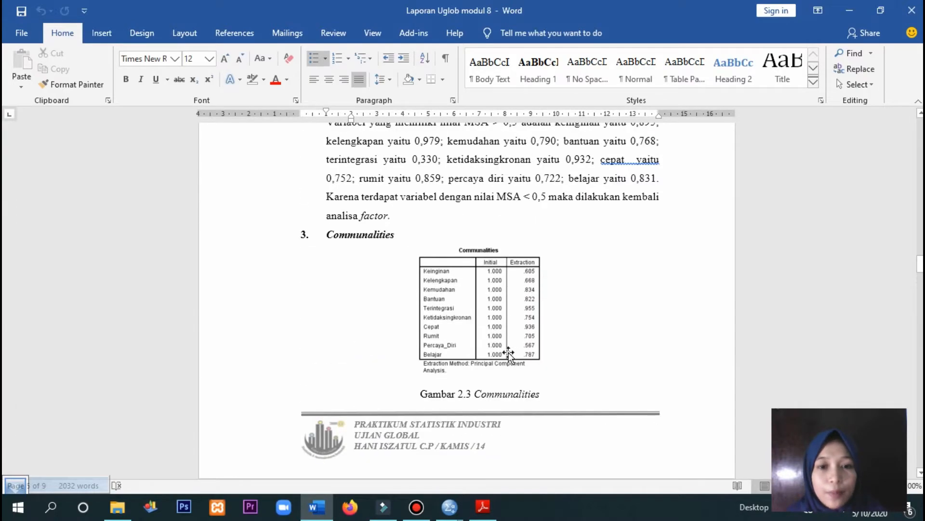
click(496, 324)
scroll(630, 347, down, 19)
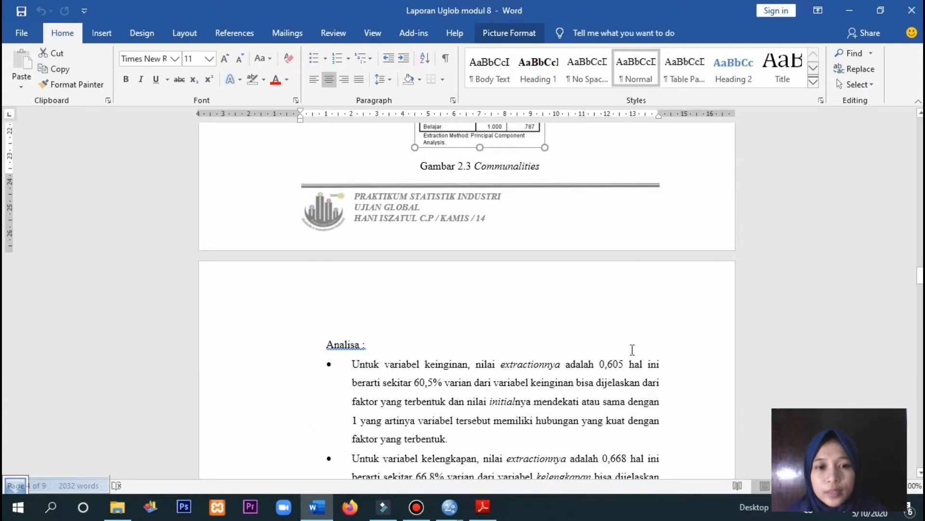
Review the Total Variances Explained table and its analysis of how many factors are formed
scroll(632, 349, down, 20)
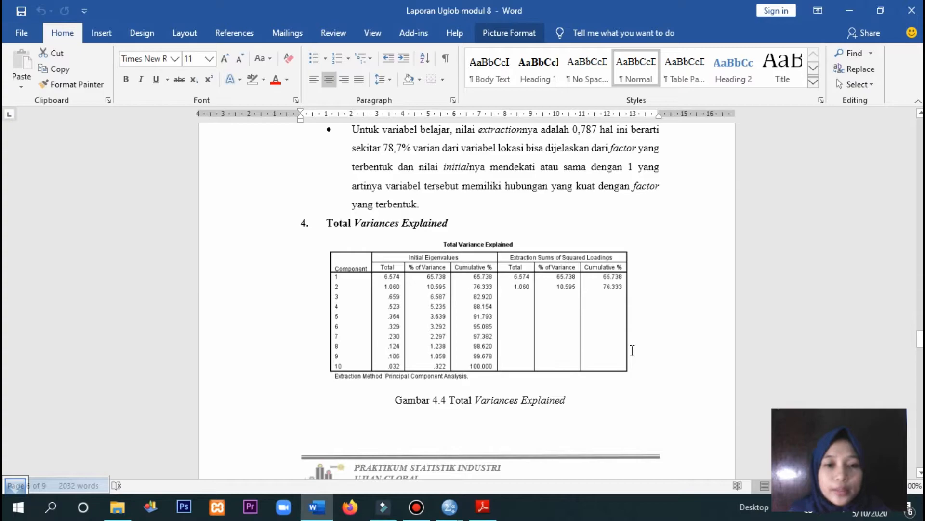
scroll(632, 350, down, 7)
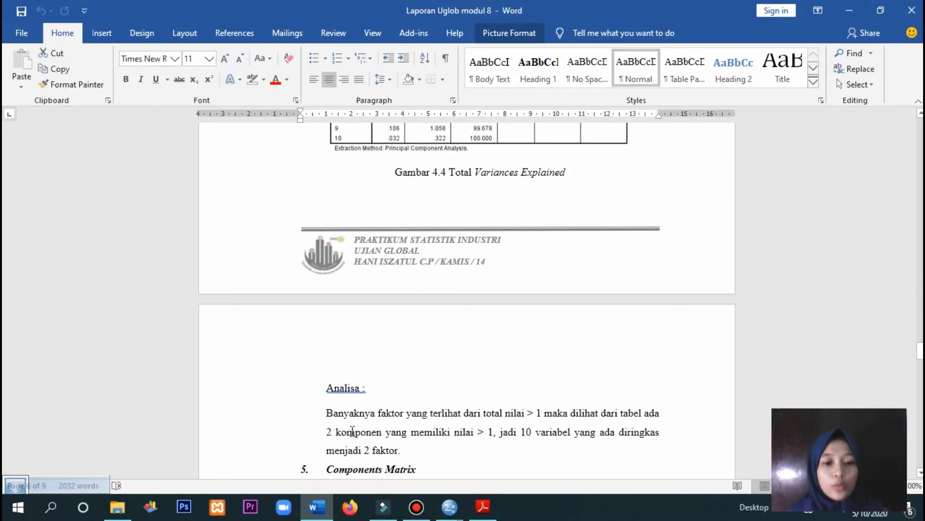
scroll(352, 426, down, 2)
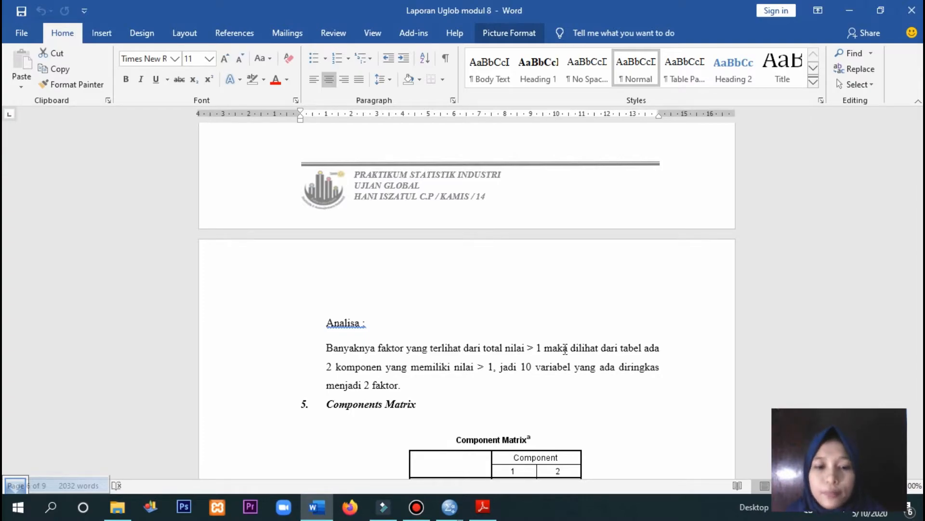
Examine the Components Matrix section, comparing each variable's loadings on the two components with the listed factor correlations
scroll(565, 349, down, 3)
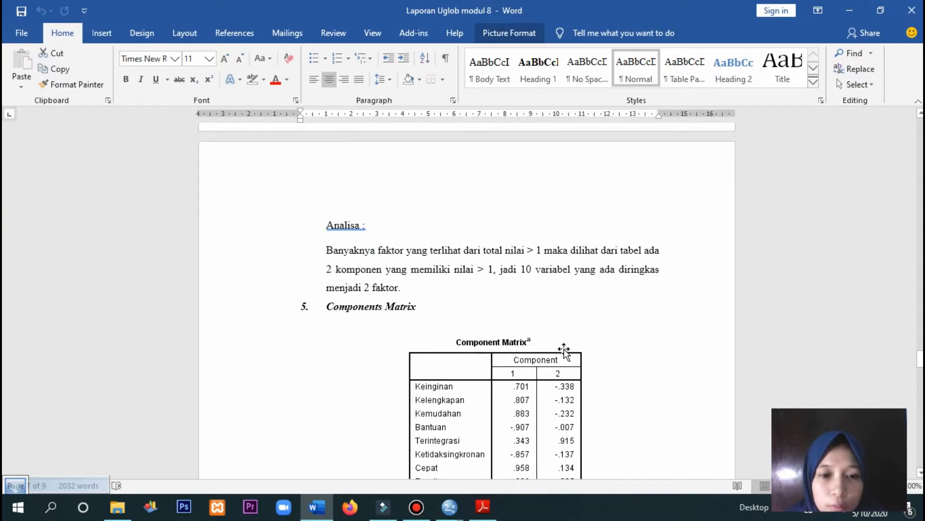
scroll(565, 349, down, 10)
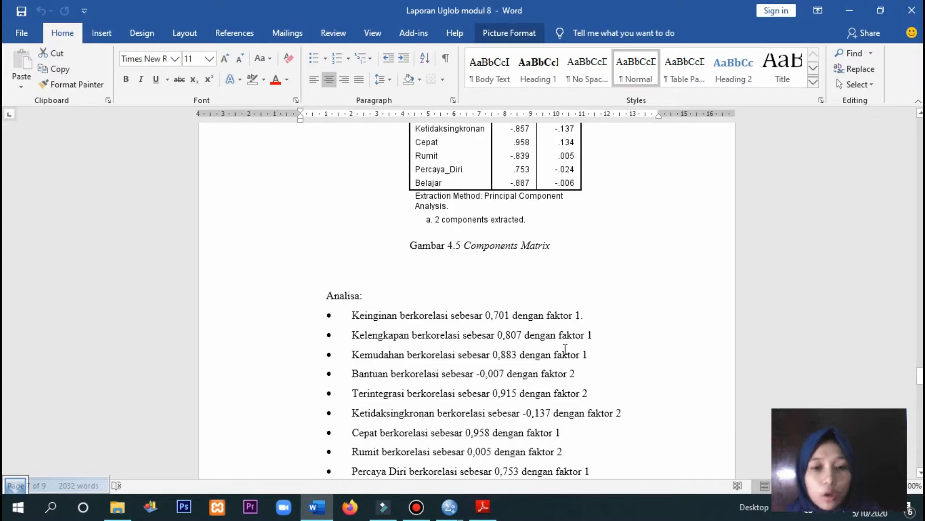
scroll(565, 349, up, 3)
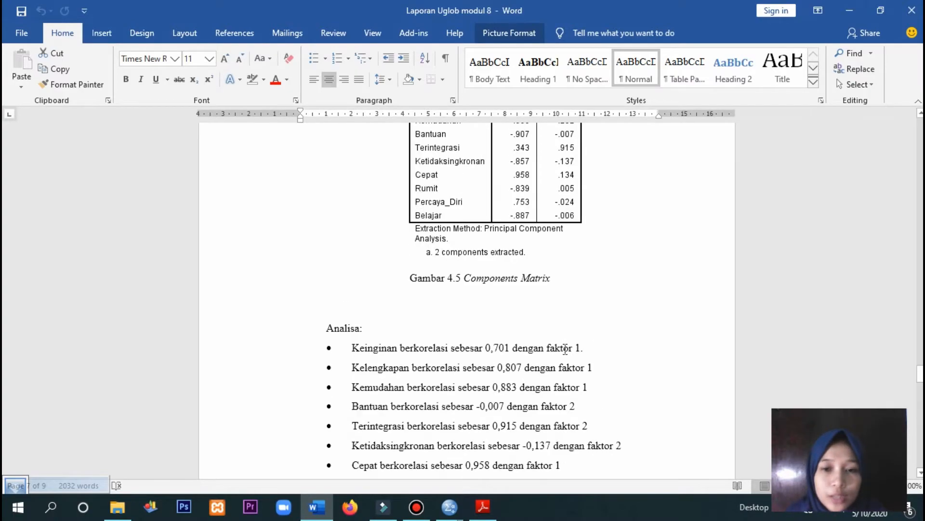
scroll(565, 349, up, 3)
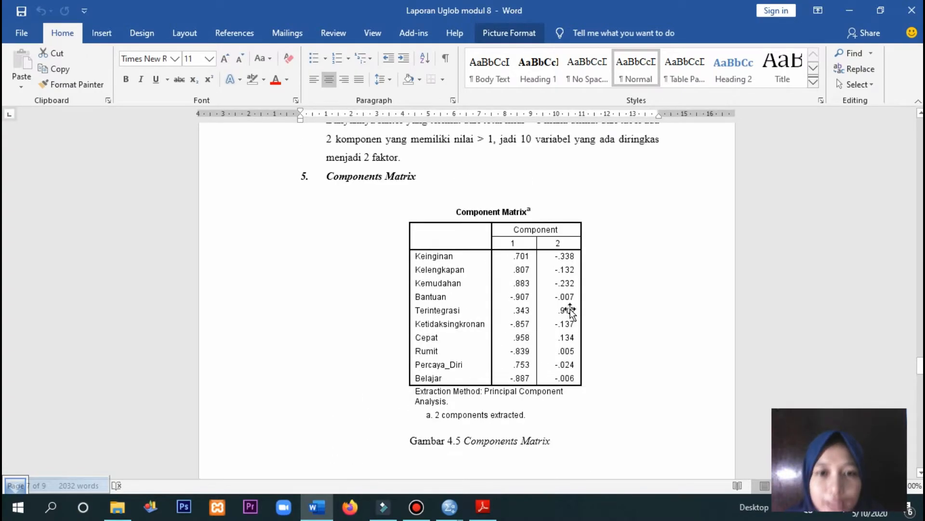
click(516, 255)
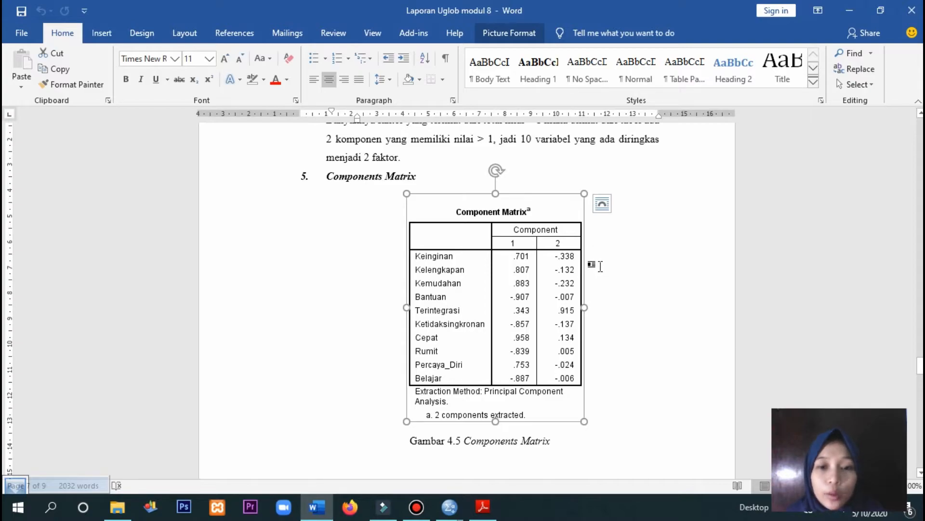
scroll(601, 266, down, 5)
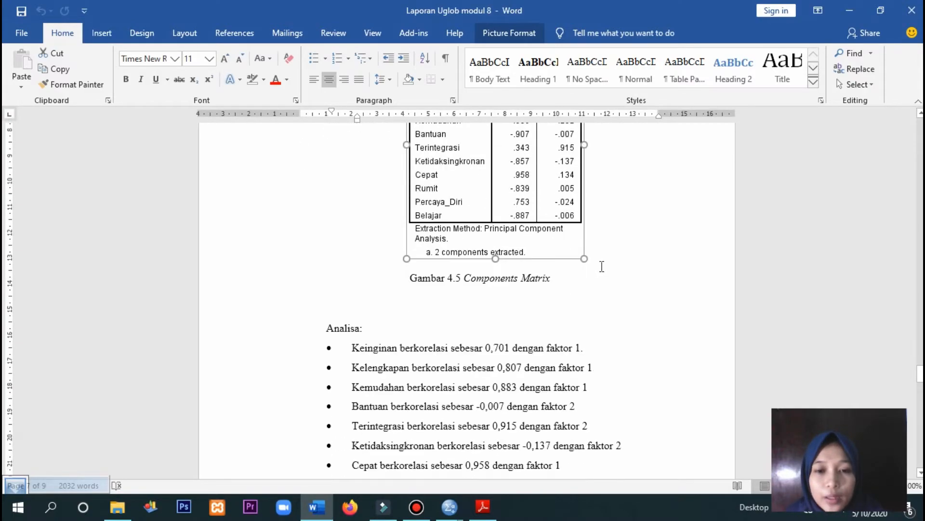
scroll(601, 266, down, 2)
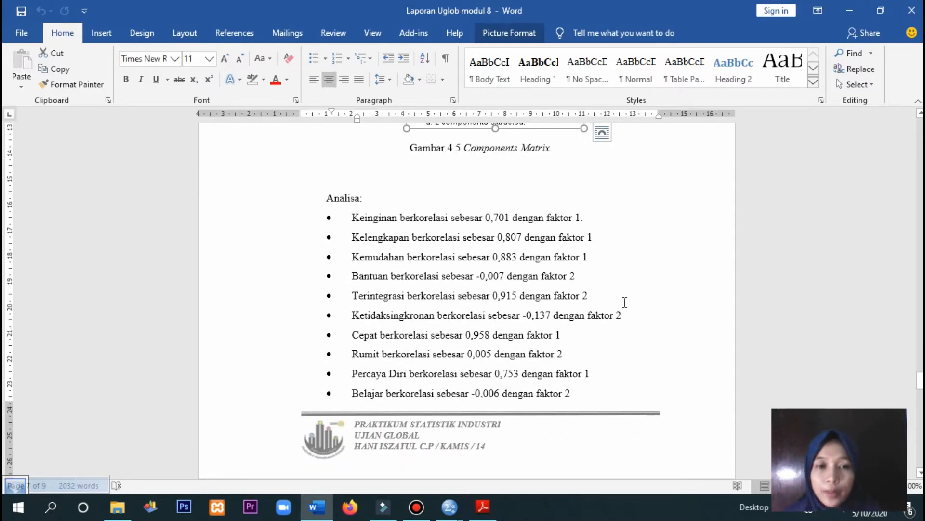
drag(351, 217, 424, 224)
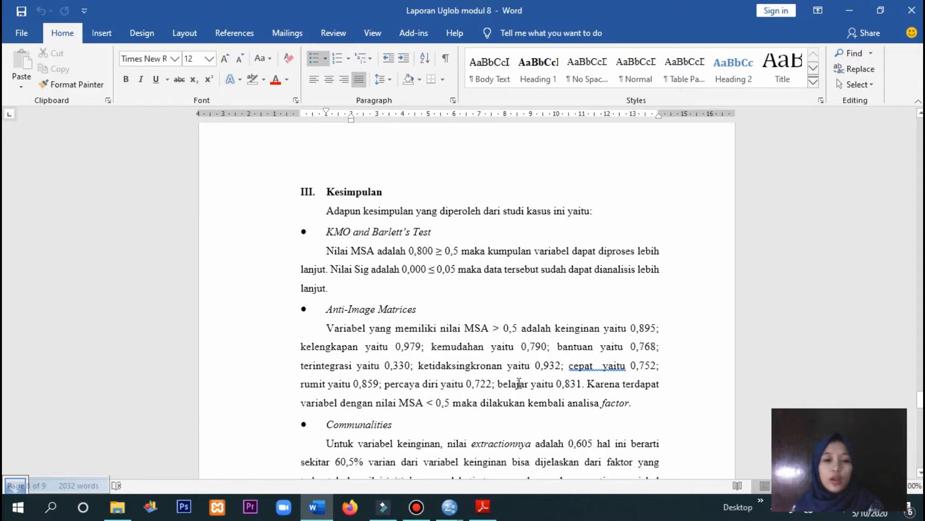
Read through the Kesimpulan section, covering its KMO, Anti-Image Matrices and Communalities conclusions
scroll(412, 357, down, 3)
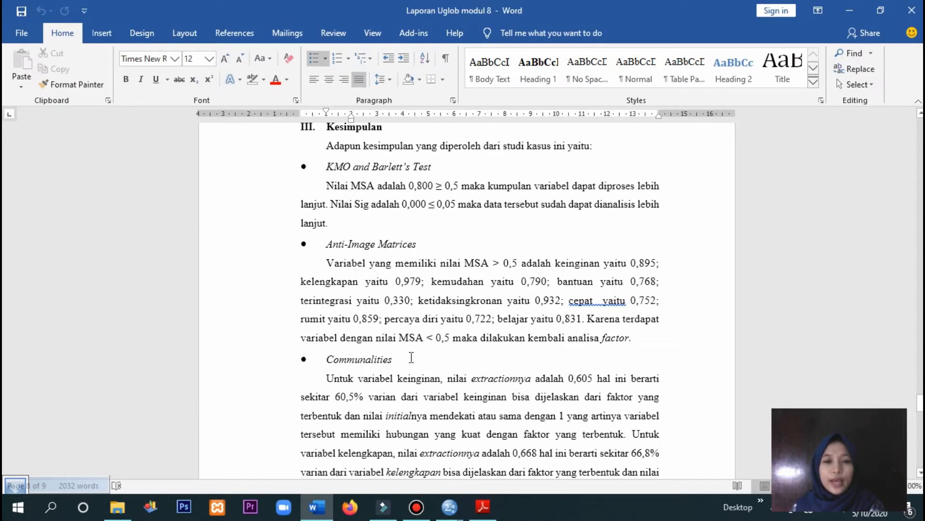
scroll(411, 356, down, 8)
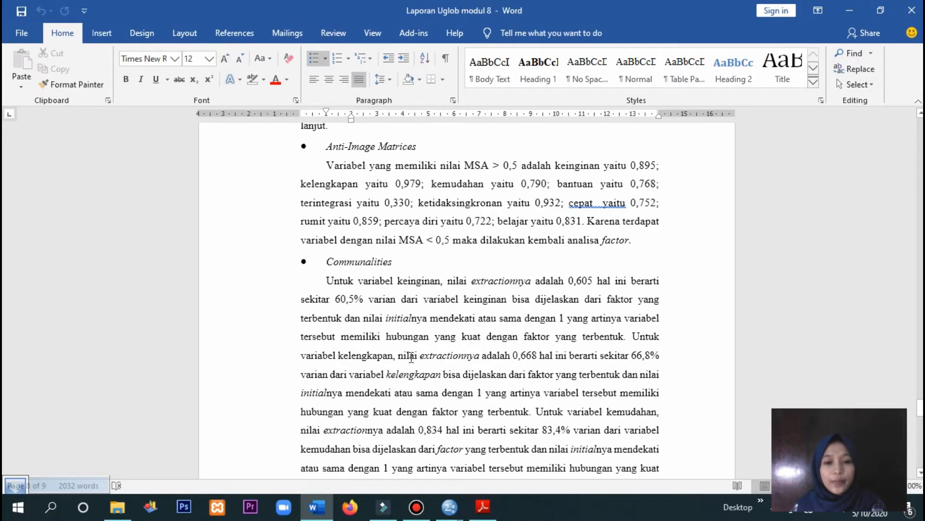
scroll(411, 357, down, 3)
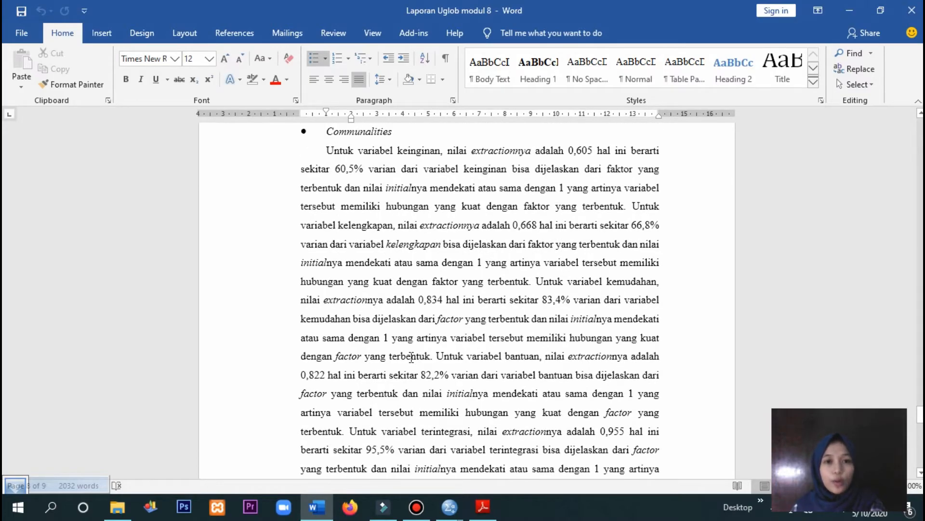
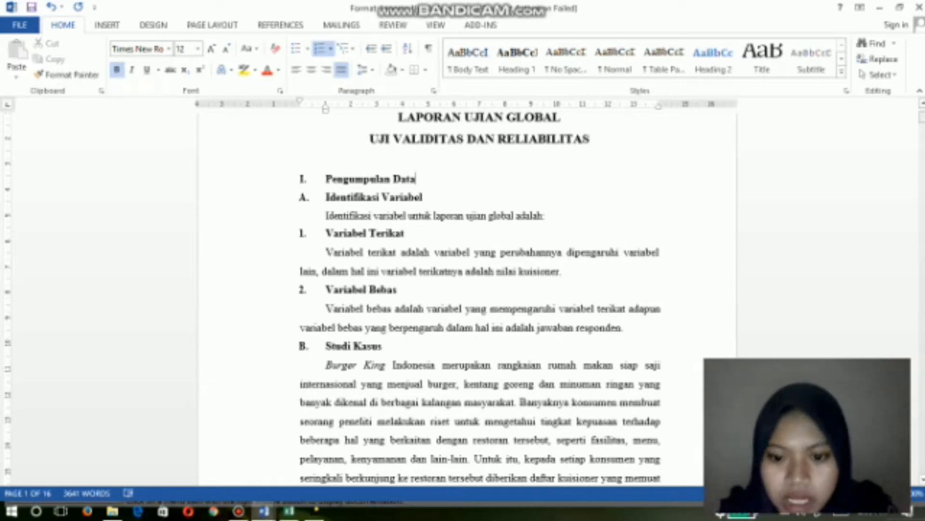
In the validity and reliability report, read the variable identification and the Studi Kasus paragraph about Burger King Indonesia
drag(922, 117, 922, 121)
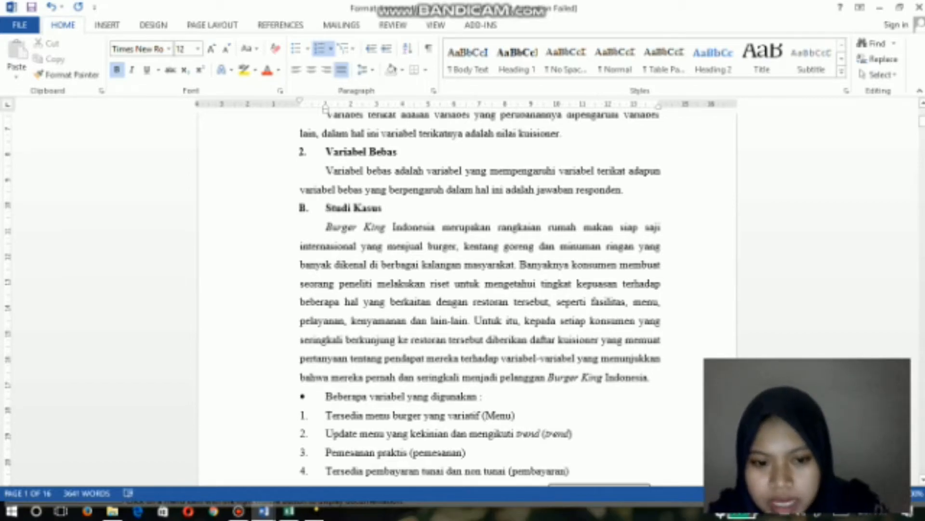
click(626, 340)
click(626, 358)
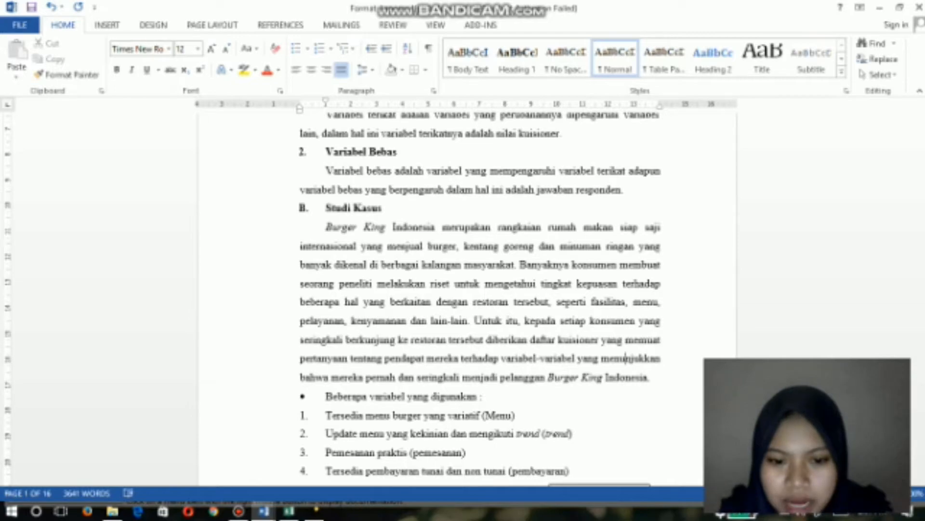
key(Down)
key(Down)
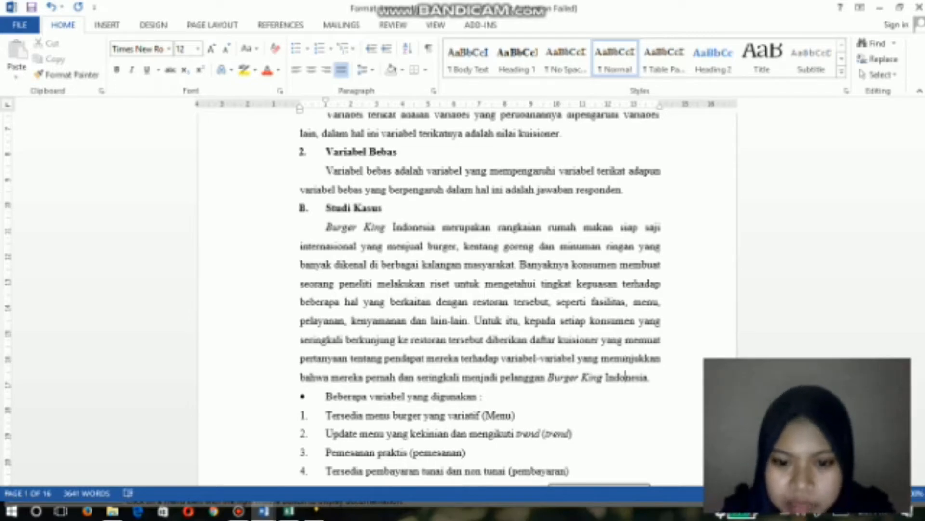
Go through the numbered list of questionnaire variables line by line, from the burger menu item to the restaurant location item
key(Down)
key(Down)
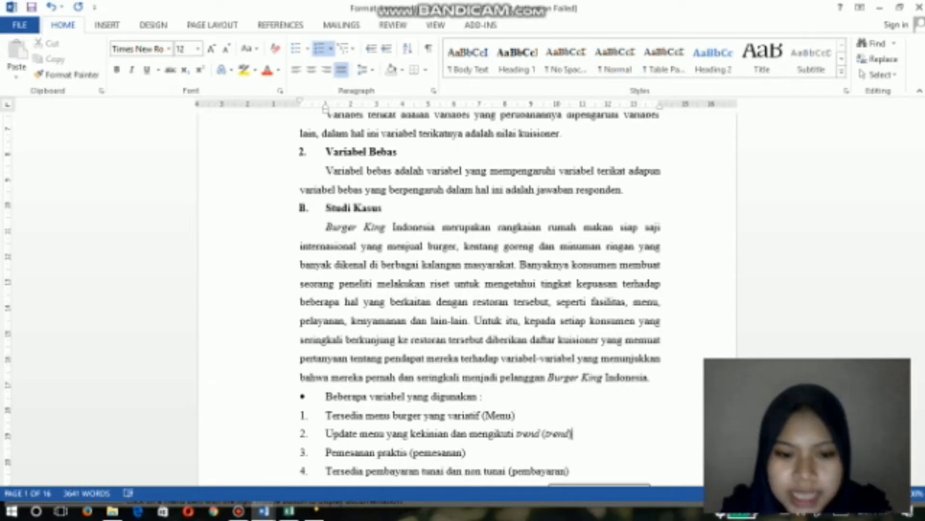
key(Down)
key(Down)
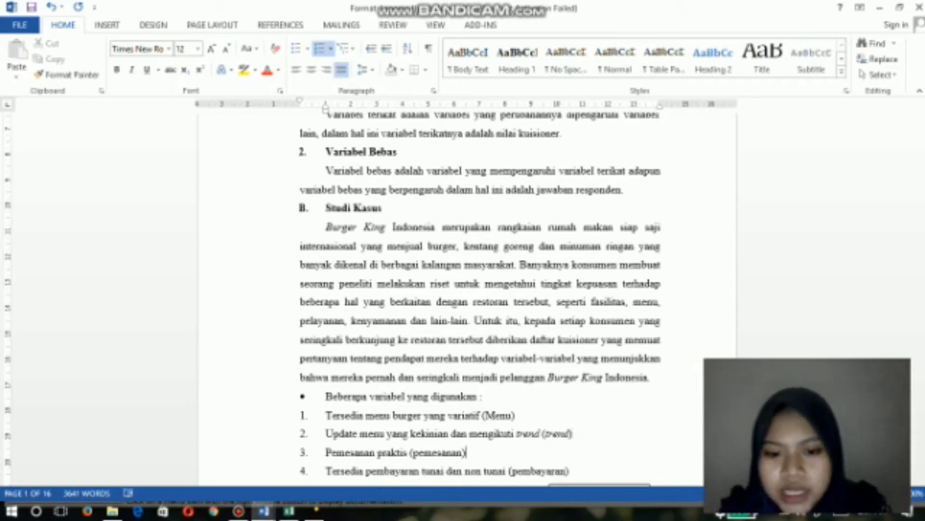
key(Down)
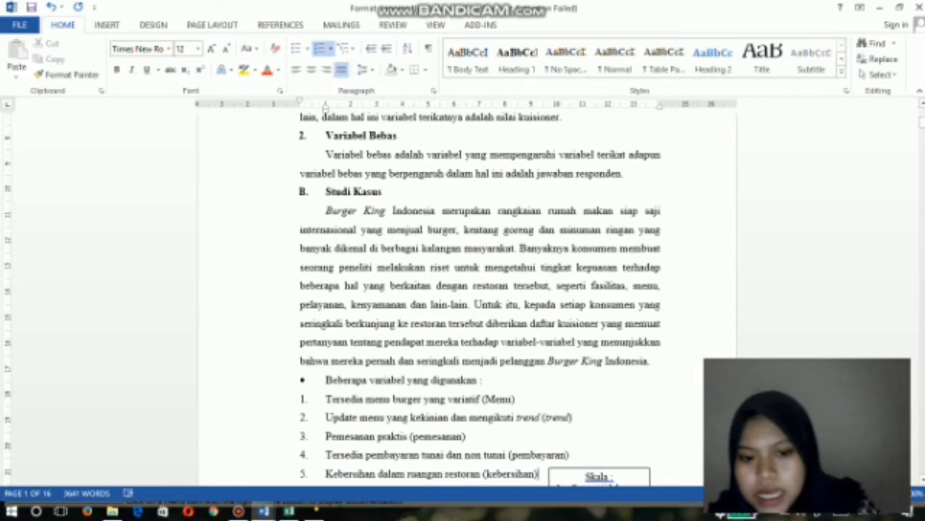
key(Down)
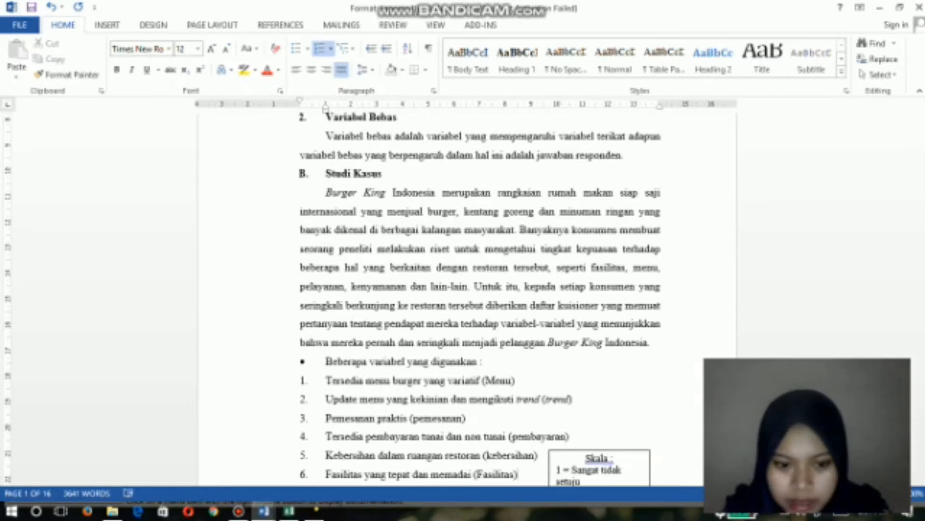
key(Return)
text(Keramahan pelayan (keramahan))
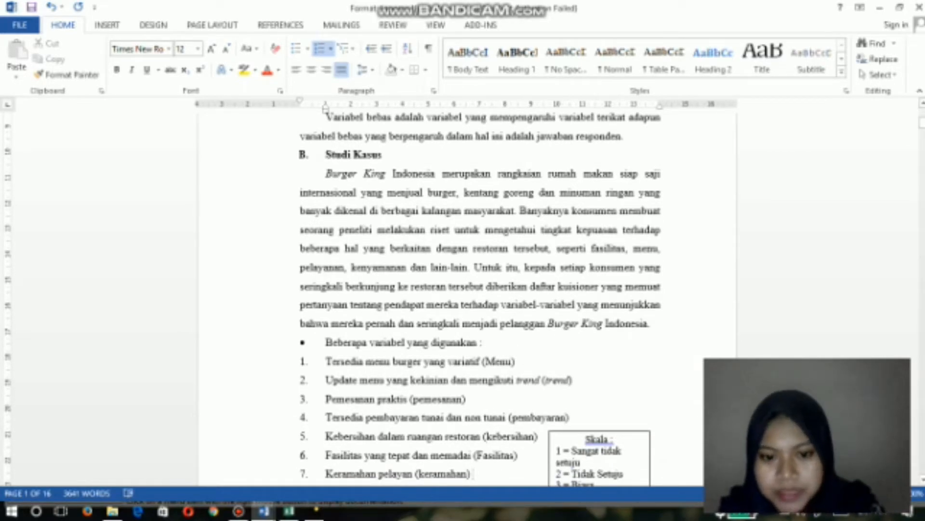
key(Return)
text(Safety pelanggan (keamanan))
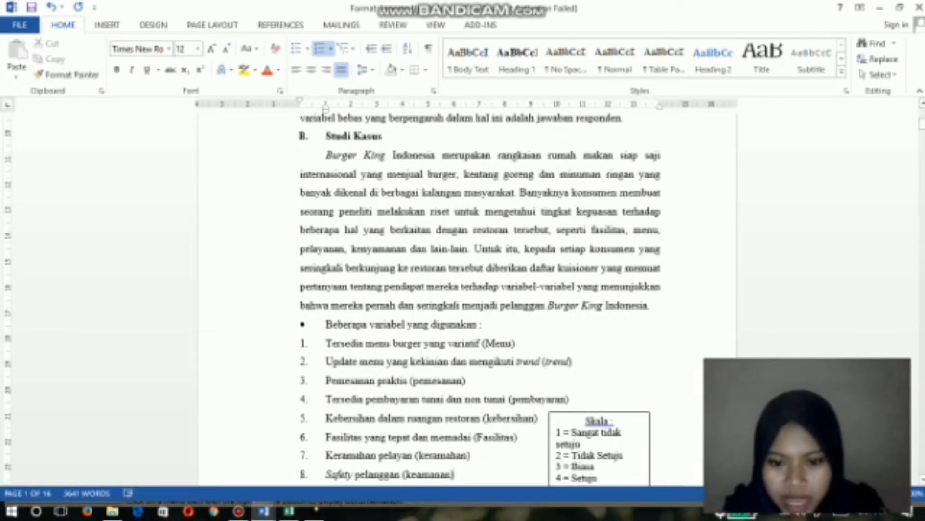
key(Down)
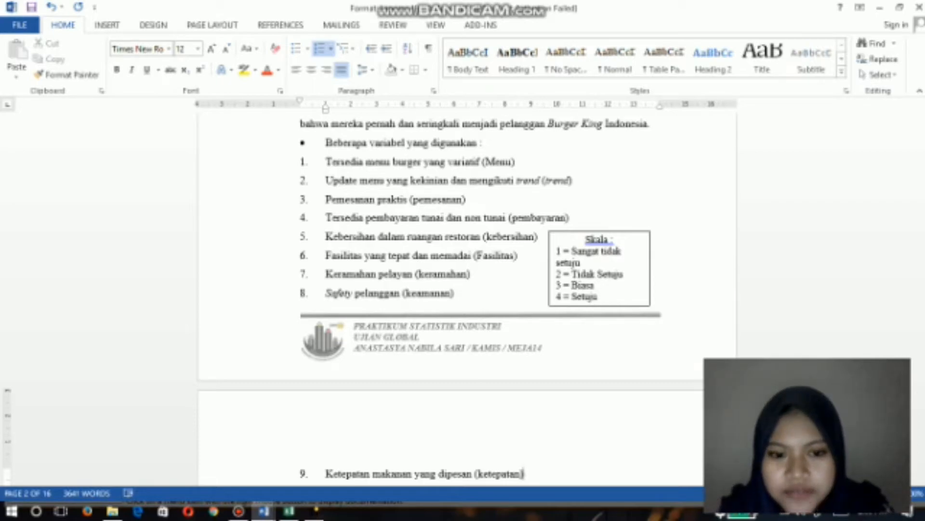
key(Return)
text(Lokasi restoran yang mudah dijangkau (lokasi))
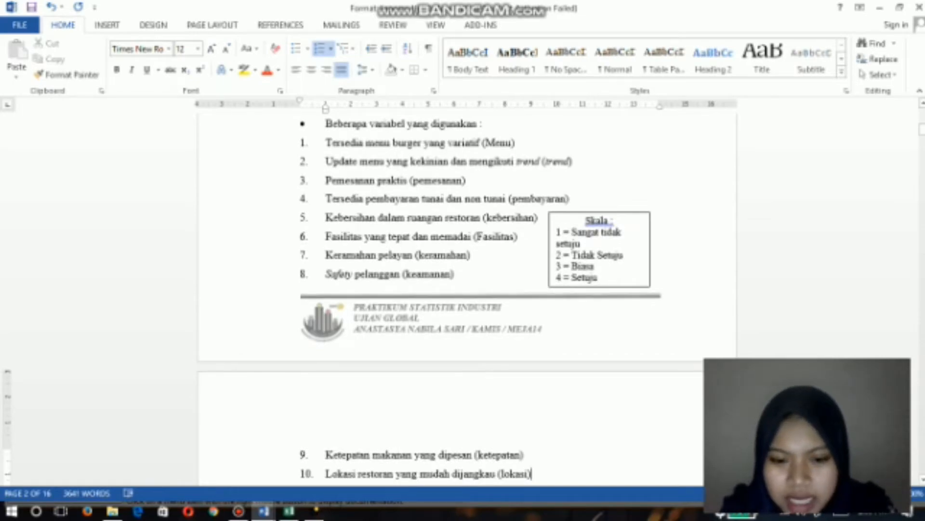
Read the rest of the questionnaire variable list, from the price suitability item to the gojek/grab delivery cooperation item
key(Return)
text(Kesesuaian harga dengan kualitas makanan (kesesuaian))
key(Return)
text(Kelezatan makanan dan minuman. (kelezatan))
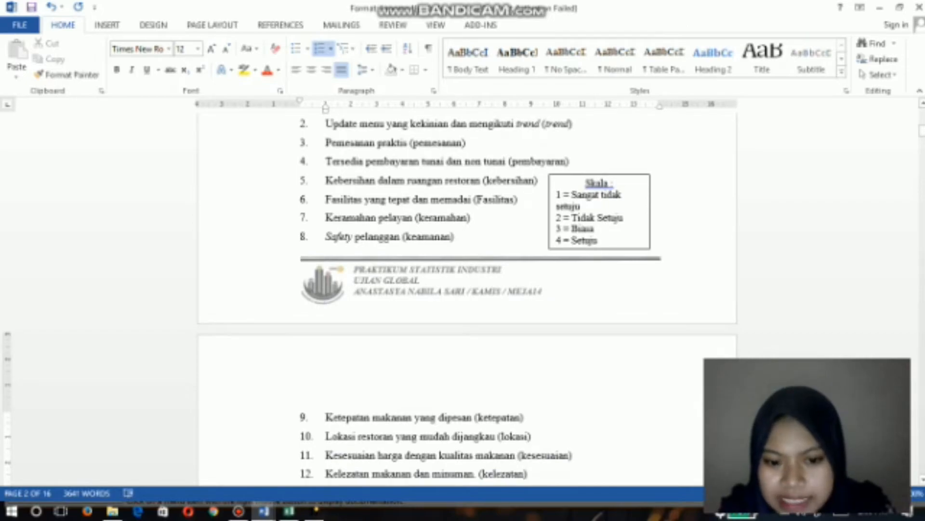
key(Return)
text(Sering mengadakan diskon (diskon))
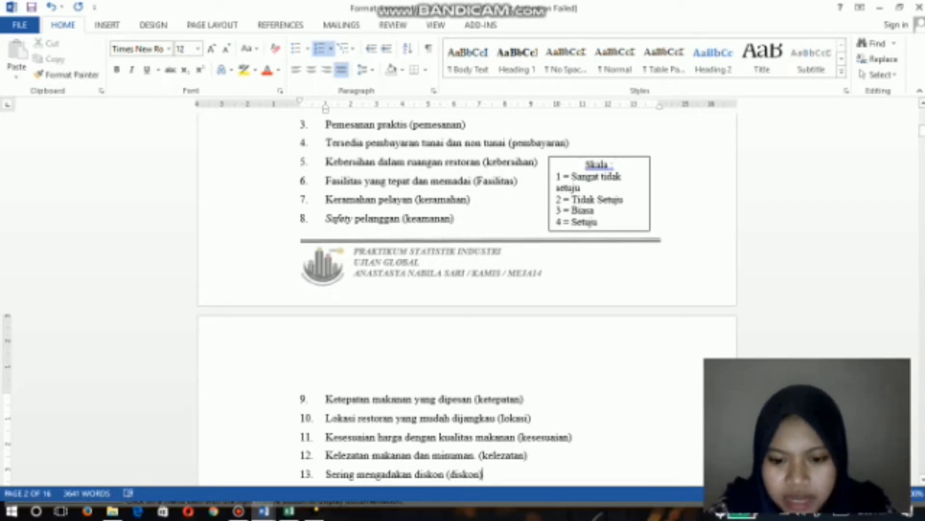
key(XF86MonBrightnessDown)
key(XF86MonBrightnessDown)
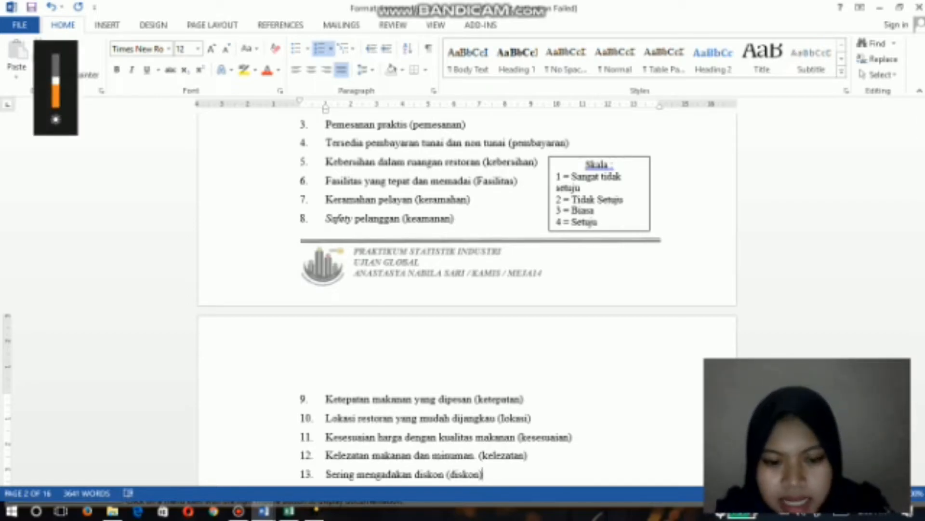
key(Return)
text(Memiliki aplikasi sistem informasi yang mudah dipahami (aplikasi))
key(Return)
key(ctrl+v)
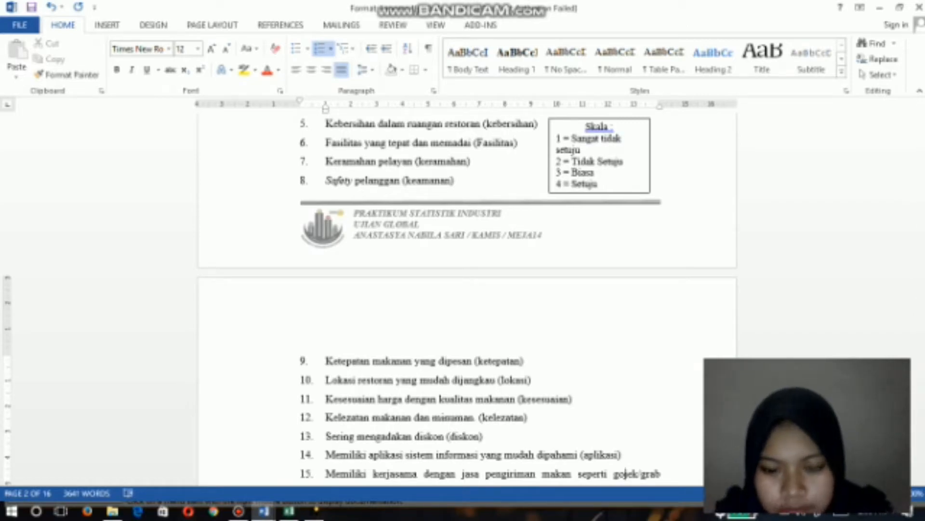
key(Down)
key(Down)
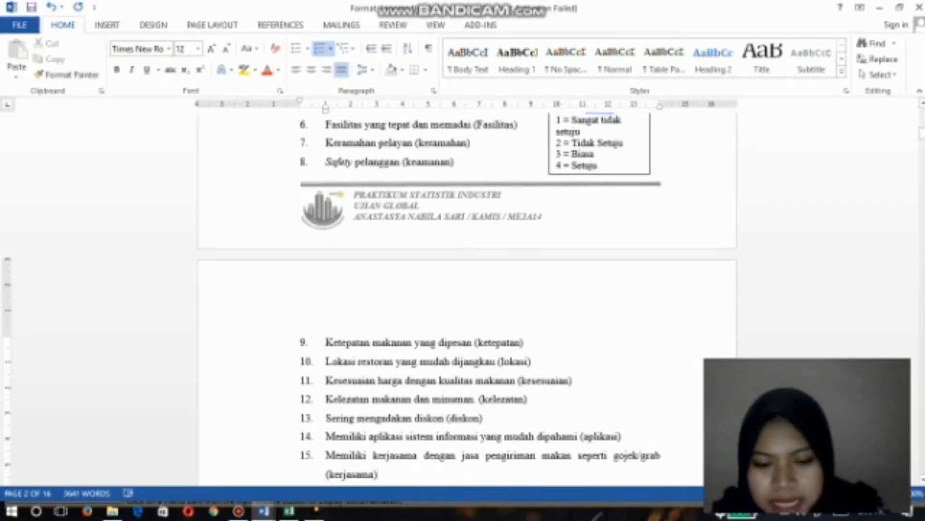
key(Down)
key(Down)
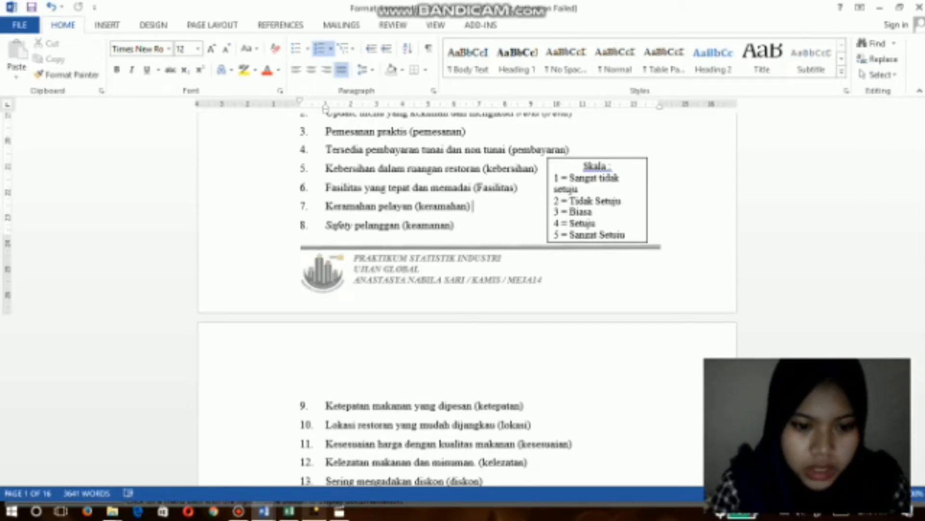
Copy all respondents' scores from Menu to Internet (B4:Q43) in the Excel sheet and paste them into the STATGRAPHICS datasheet from Col_1
click(289, 511)
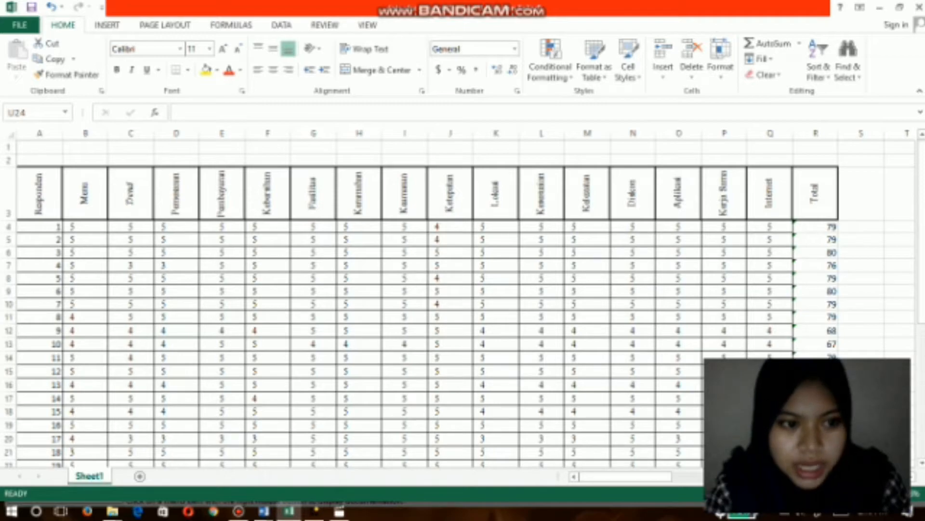
drag(87, 227, 541, 371)
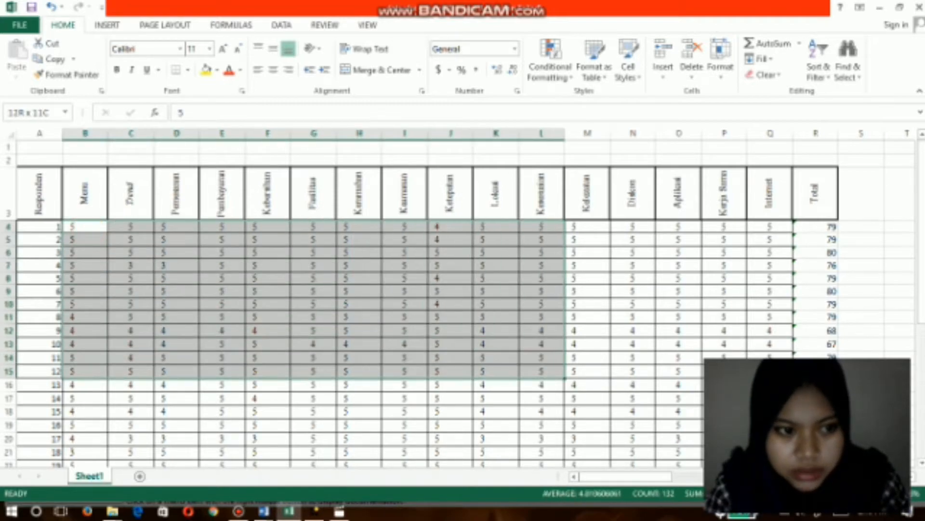
click(91, 316)
drag(82, 224, 769, 447)
key(ctrl+c)
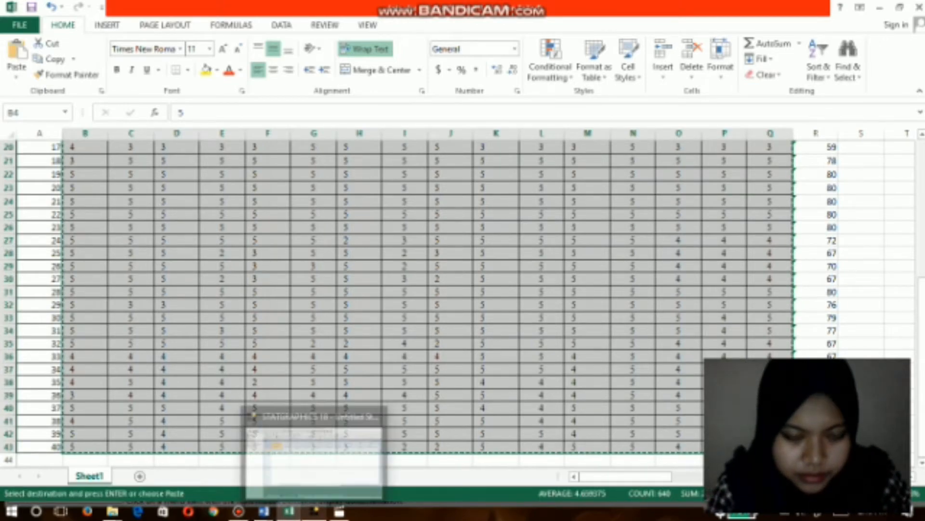
click(316, 512)
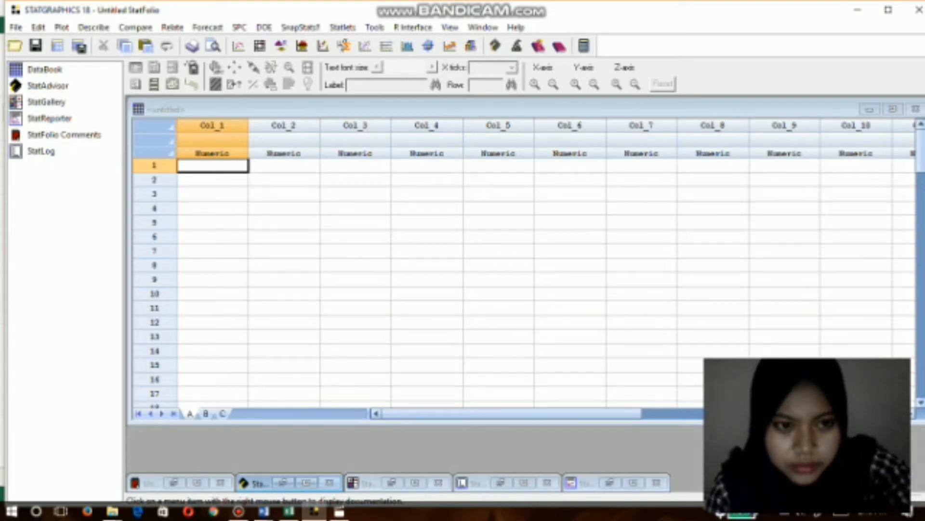
key(ctrl+v)
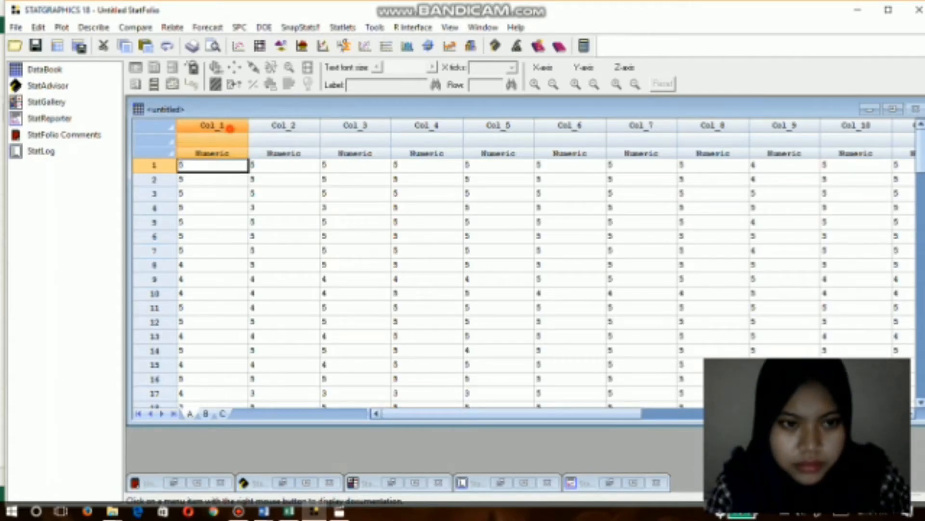
Rename the datasheet columns Col_1 and Col_2 as MENU and TREND
double_click(229, 128)
text(MEMO)
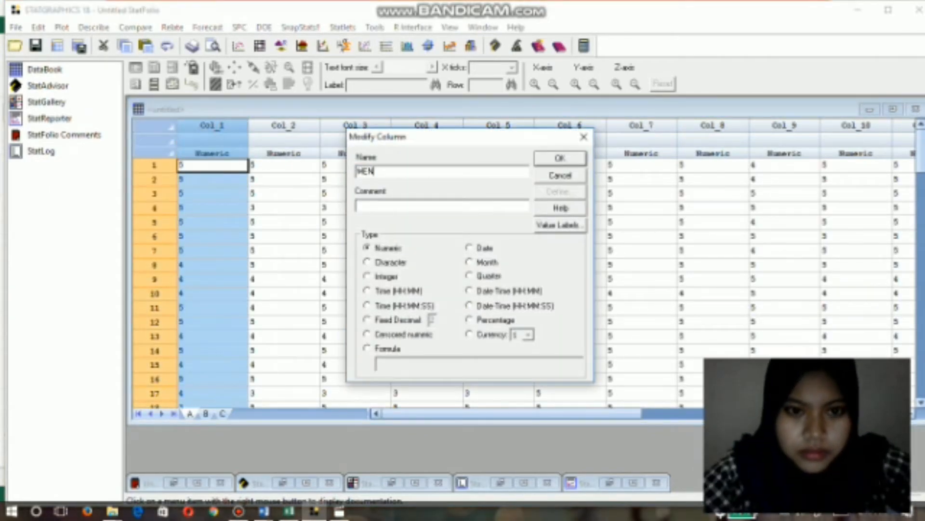
key(Return)
double_click(269, 128)
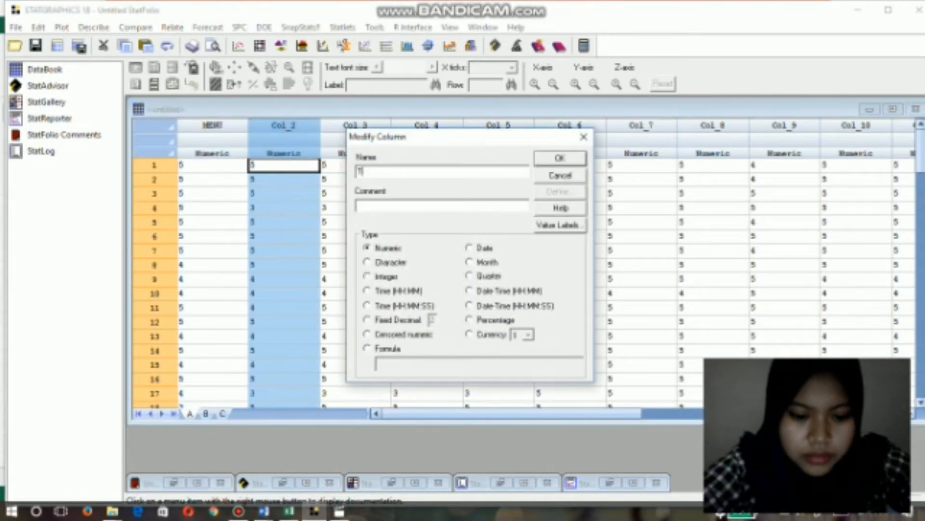
text(TREND)
key(Return)
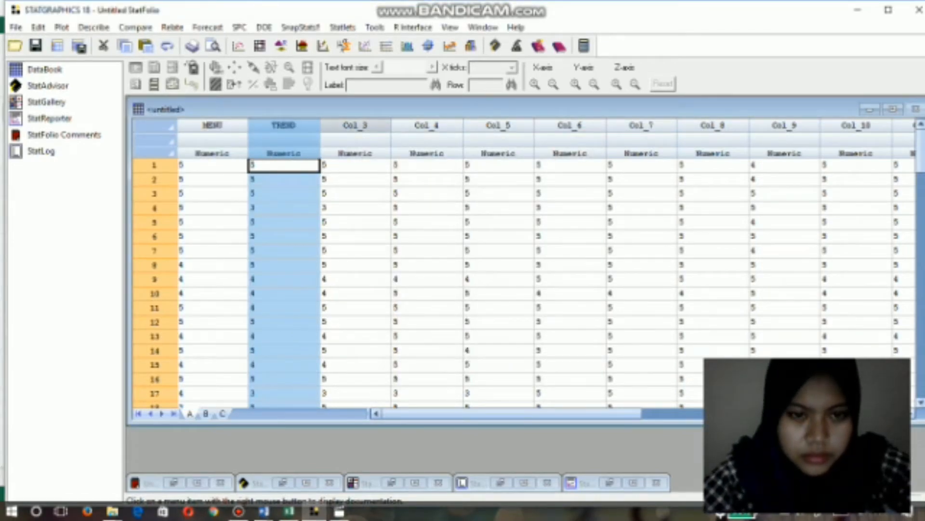
Rename columns Col_3 and Col_4 as PEMESANAN and PEMBAYARAN
double_click(334, 128)
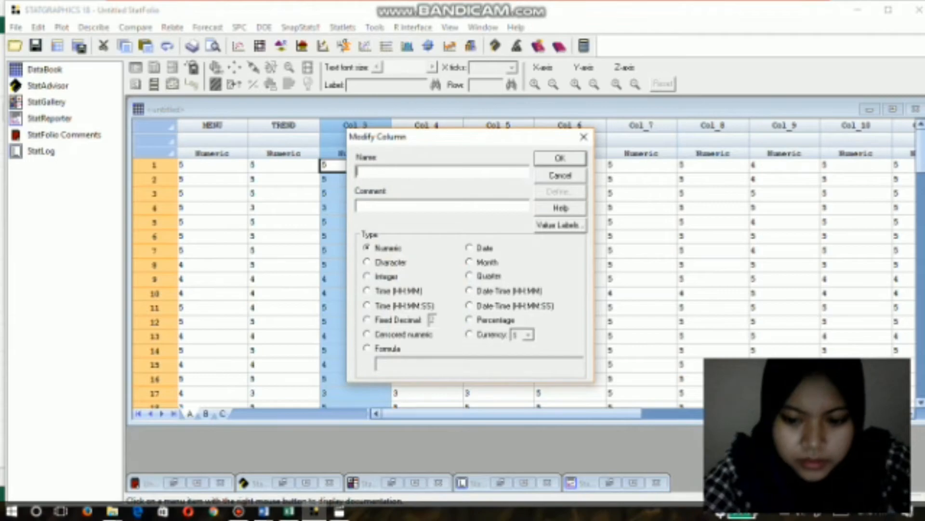
text(PEMESANAN)
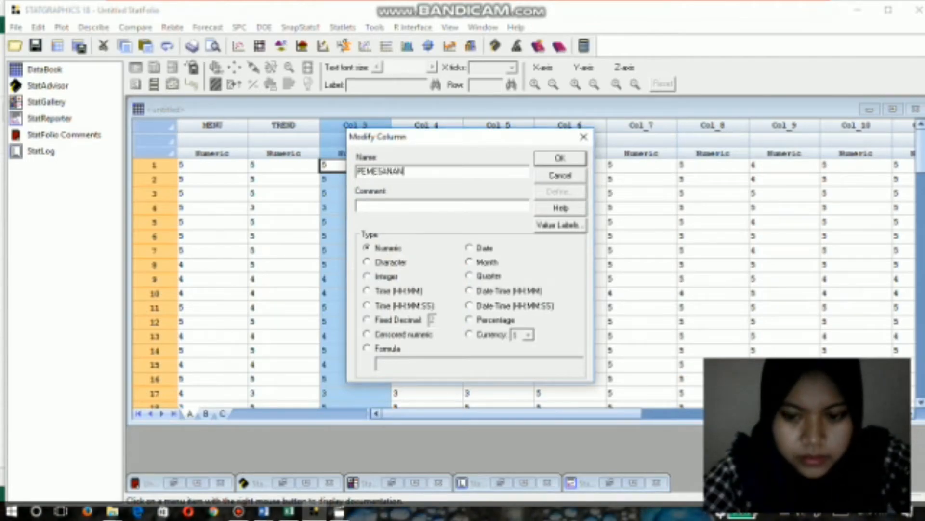
key(Return)
double_click(429, 127)
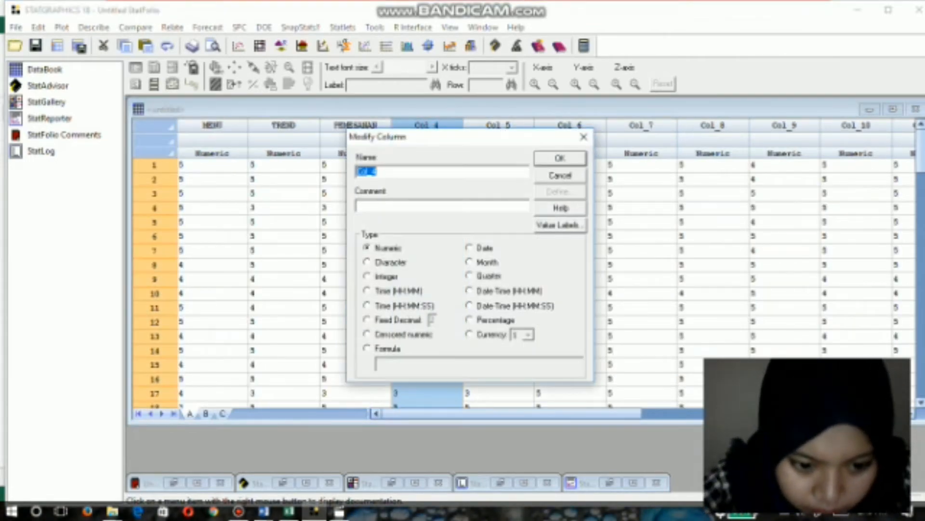
text(PEMBAYARAN)
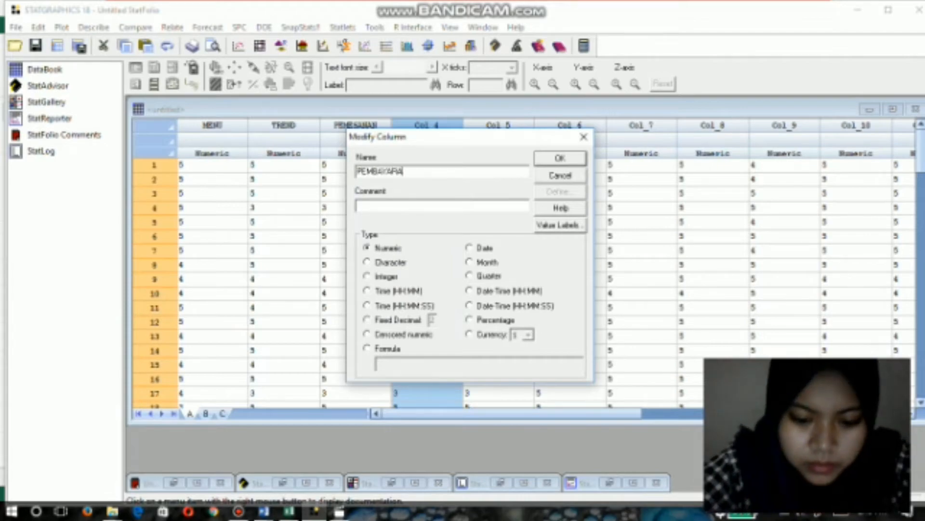
key(Return)
Rename columns Col_5 and Col_6 as KEBERSIHAN and FASILITAS
double_click(486, 126)
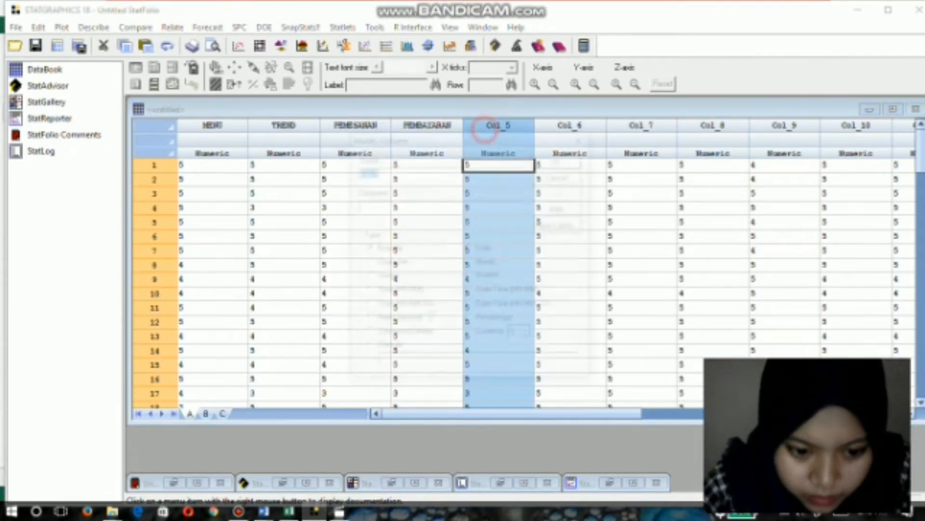
text(KEBERSIHAN)
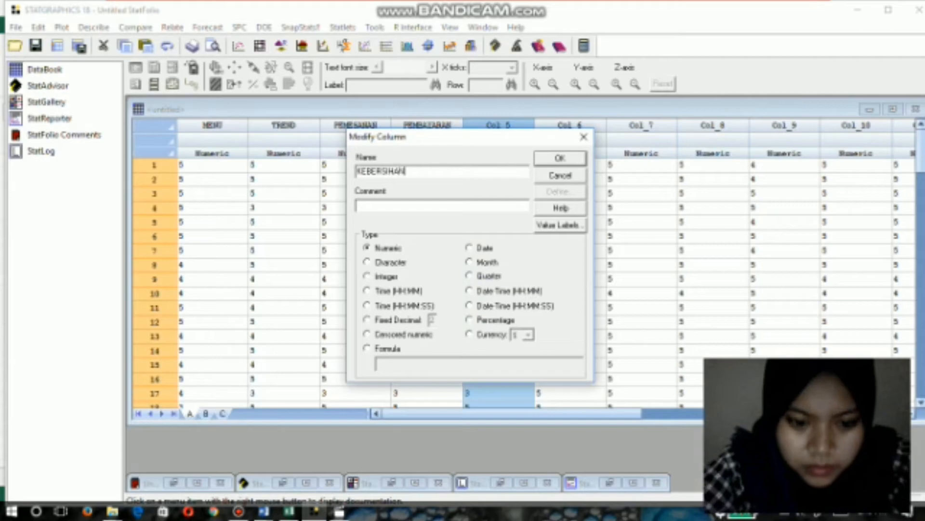
key(Return)
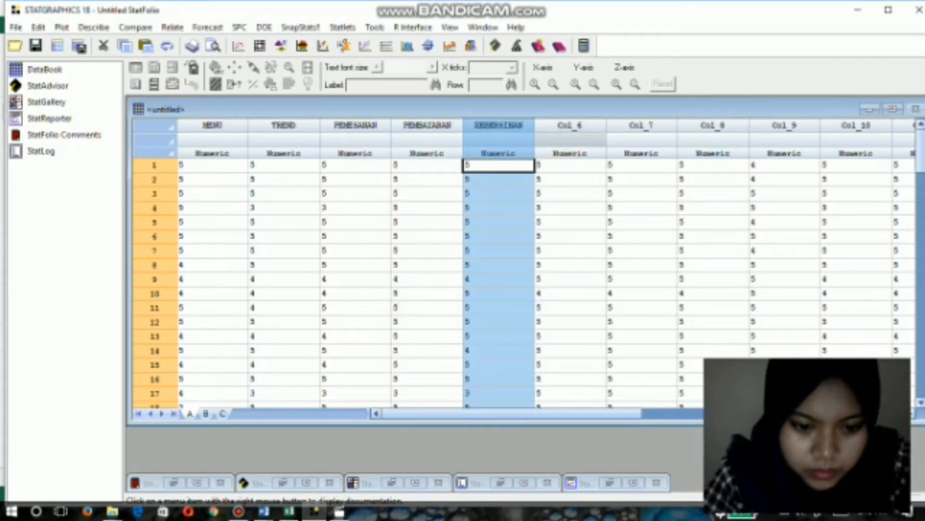
double_click(558, 127)
text(FASILITAS)
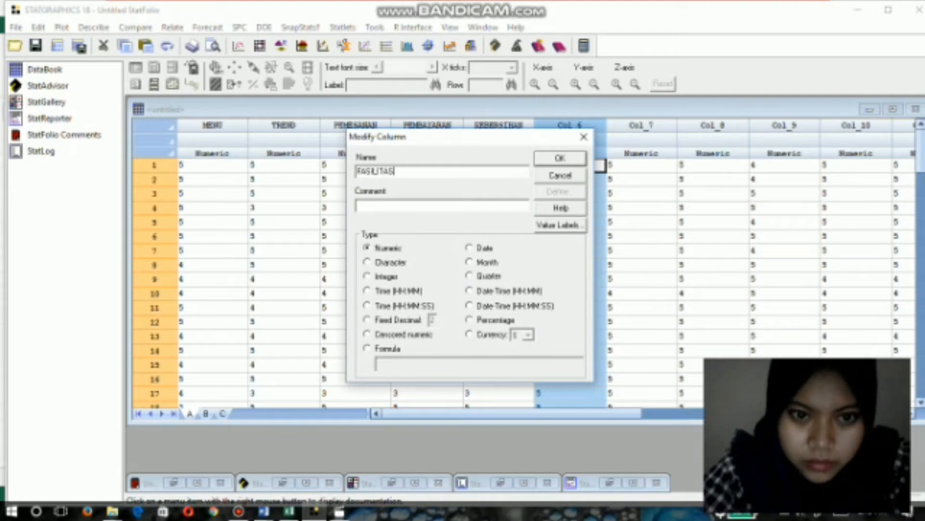
key(Return)
Rename columns Col_7 and Col_8 as KERAMAHAN and KEAMANAN
double_click(641, 125)
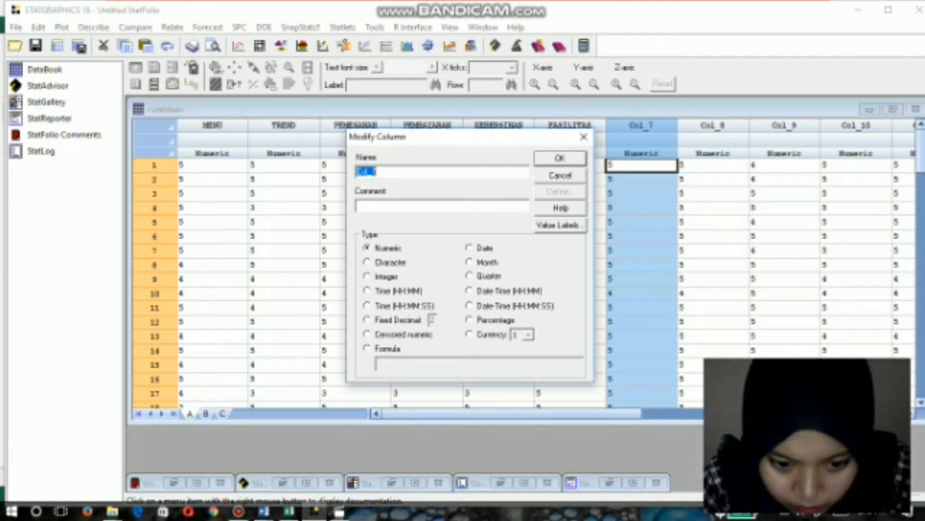
text(KERAMAHAN)
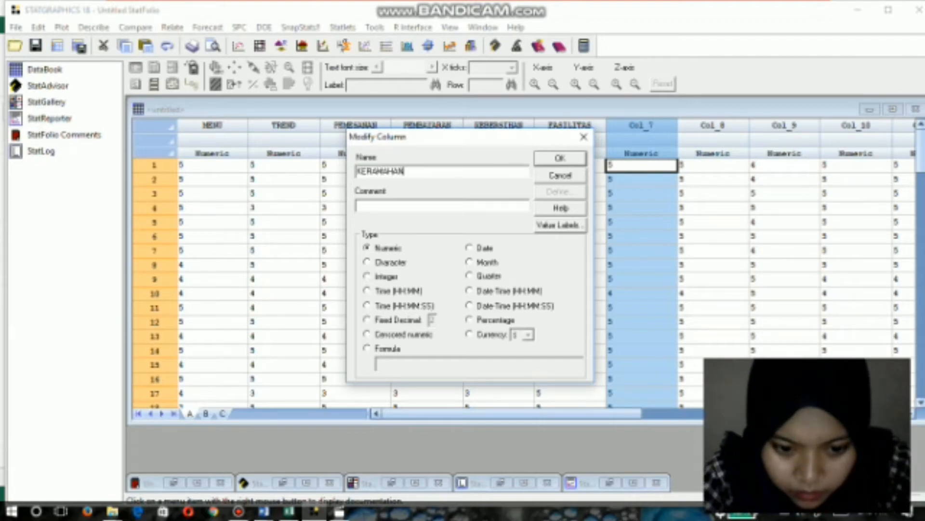
key(Return)
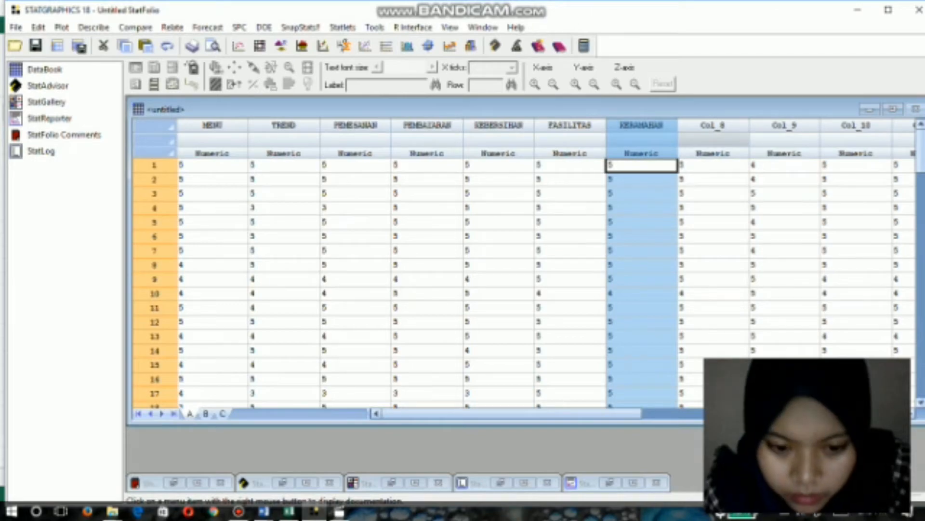
double_click(712, 125)
text(KEAMANAN)
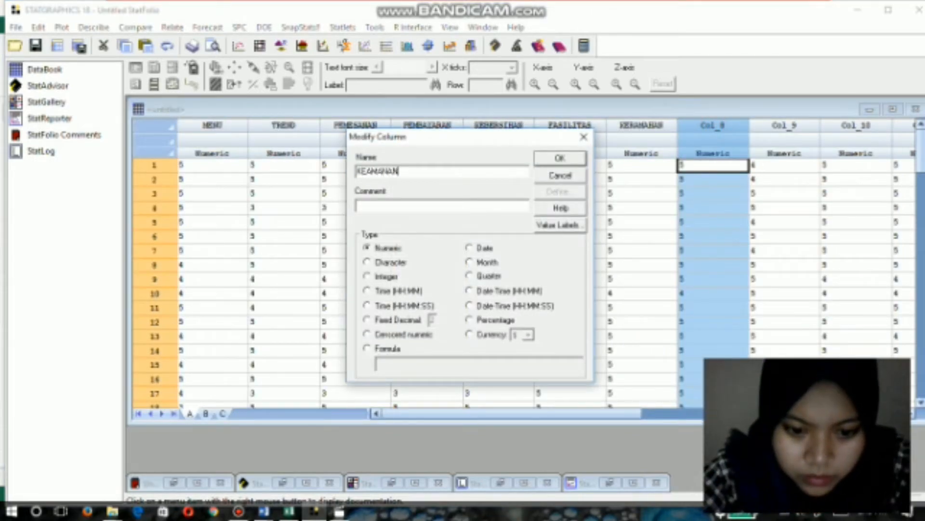
key(Return)
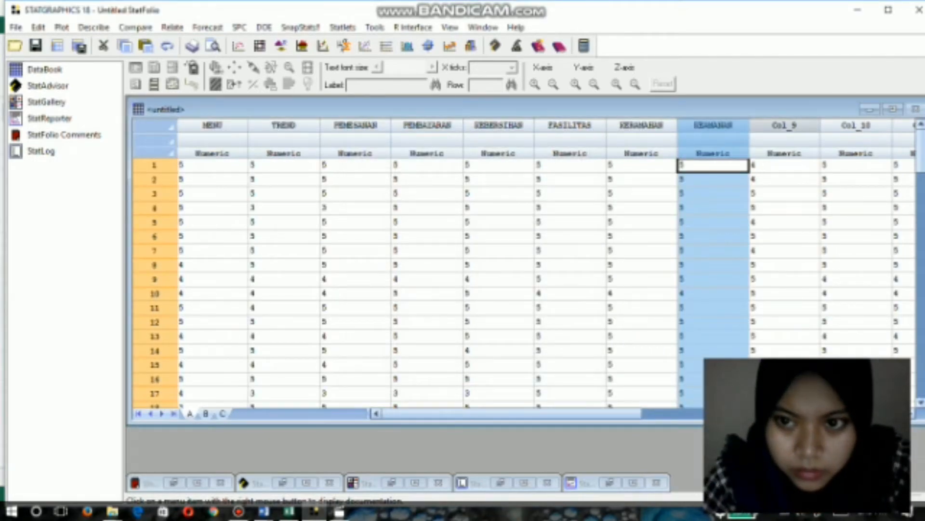
Rename columns Col_9 and Col_10 as KETEPATAN and LOKASI
double_click(764, 125)
text(KETE)
text(RAT)
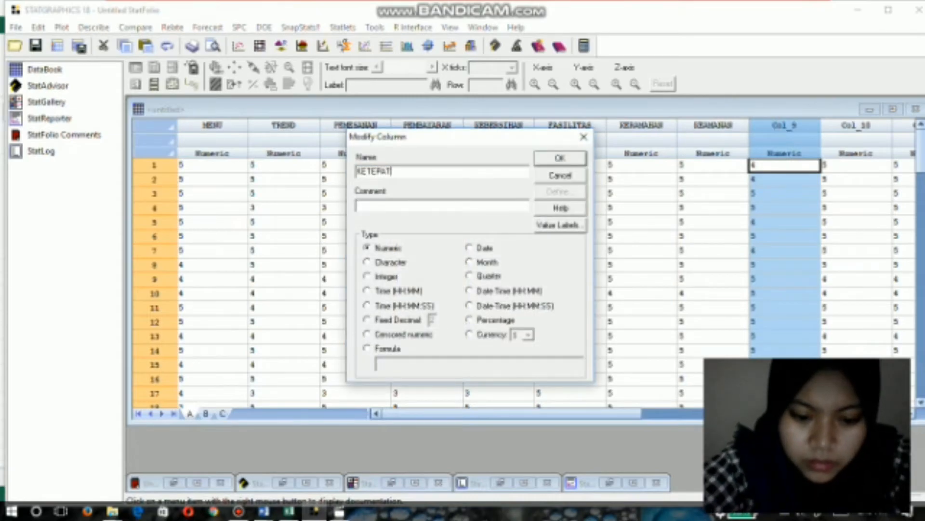
text(AN)
key(Return)
key(Right)
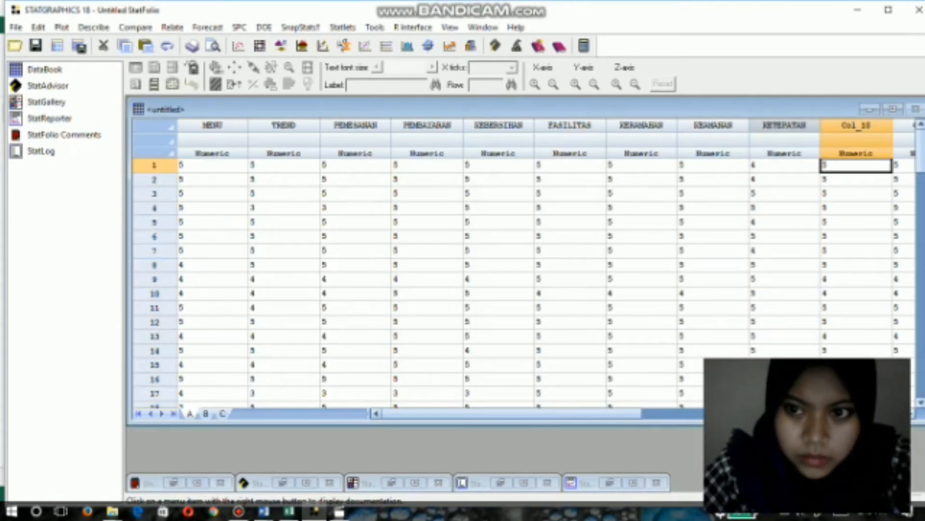
double_click(857, 126)
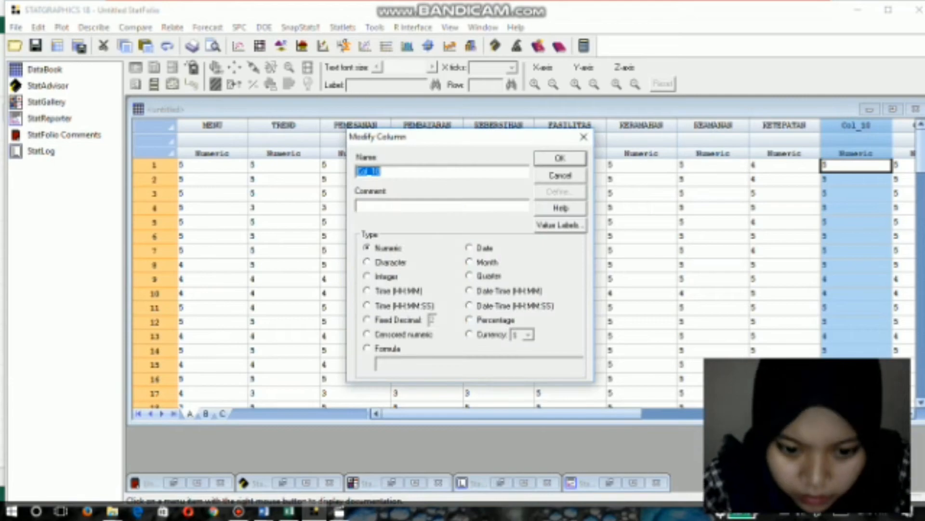
text(LOKA)
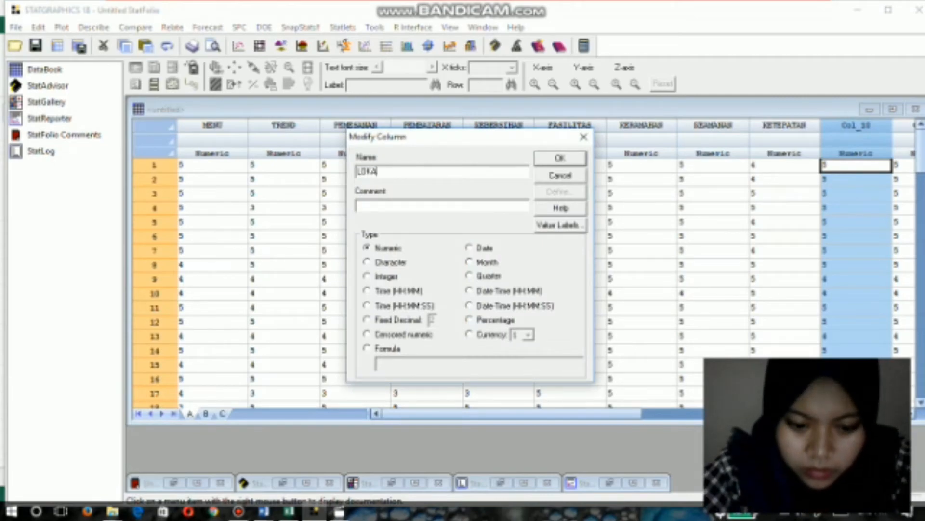
text(SI)
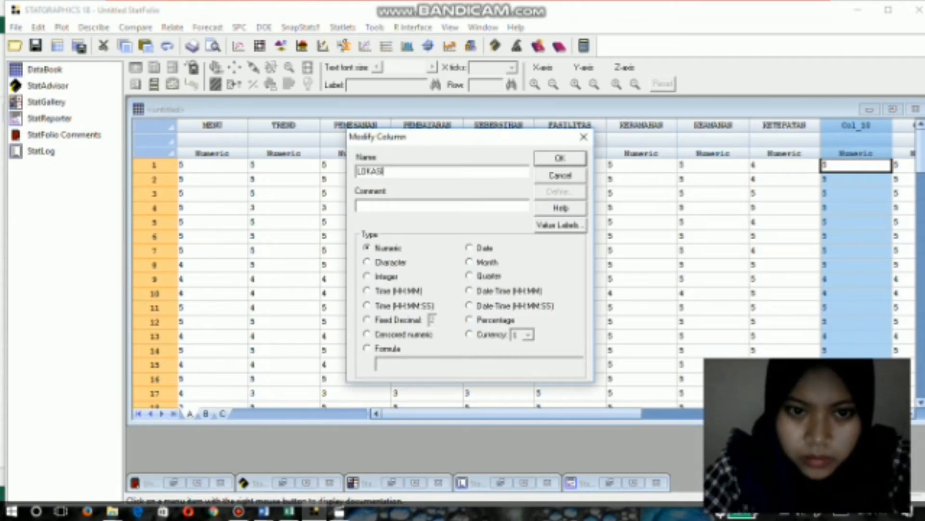
key(Return)
Rename column Col_11 as KESESUAIAN
key(Right)
double_click(856, 125)
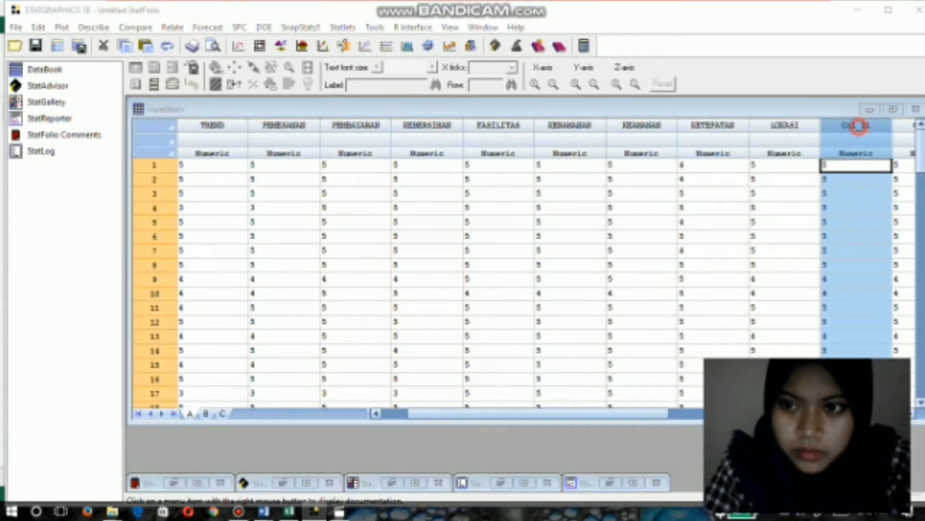
text(KESESUAIAN)
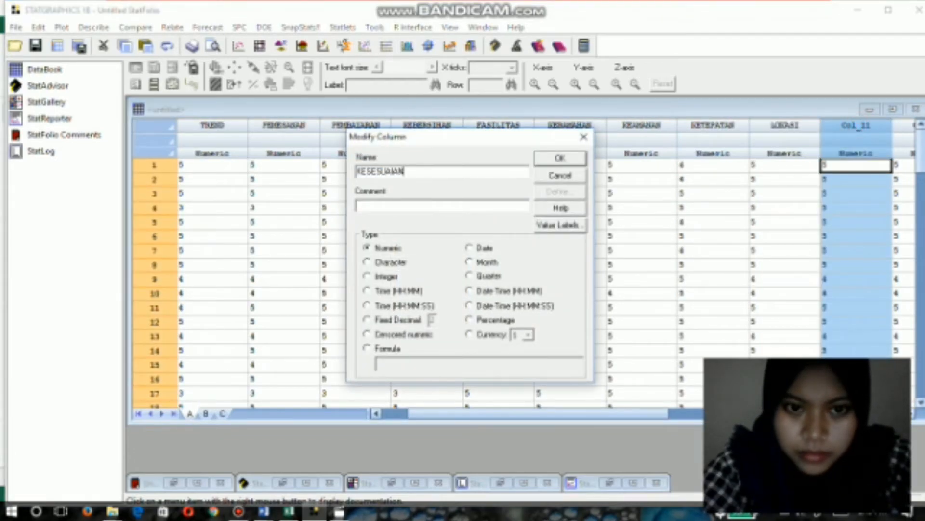
key(Return)
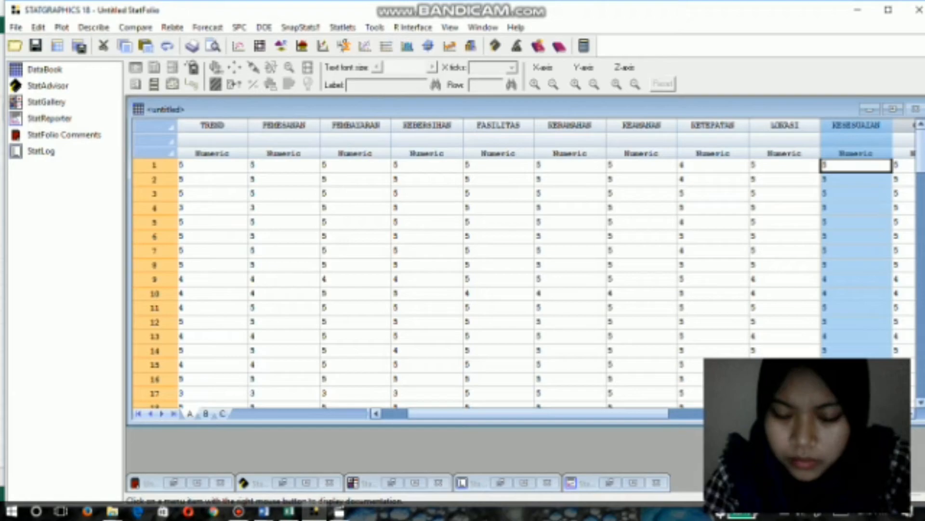
Rename columns Col_12 and Col_13 as KELEZATAN and DISKON
double_click(905, 125)
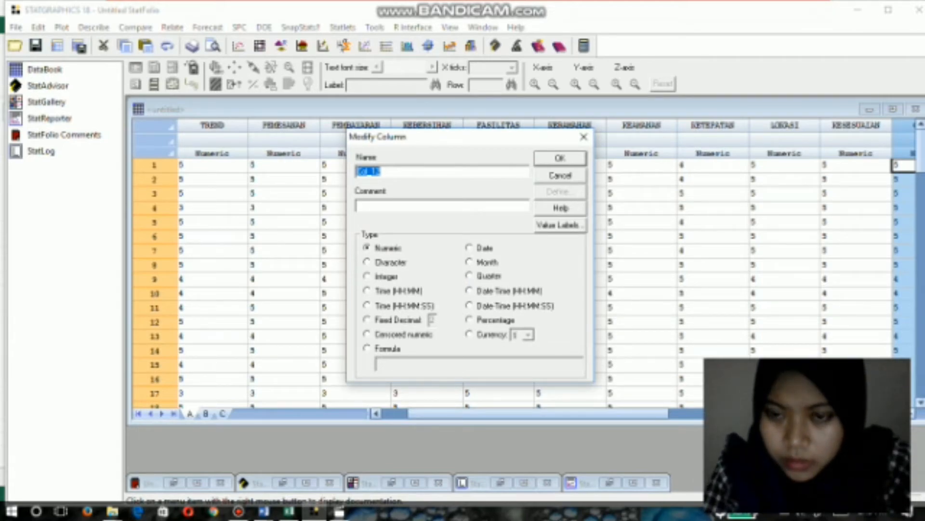
text(KELEZATAN)
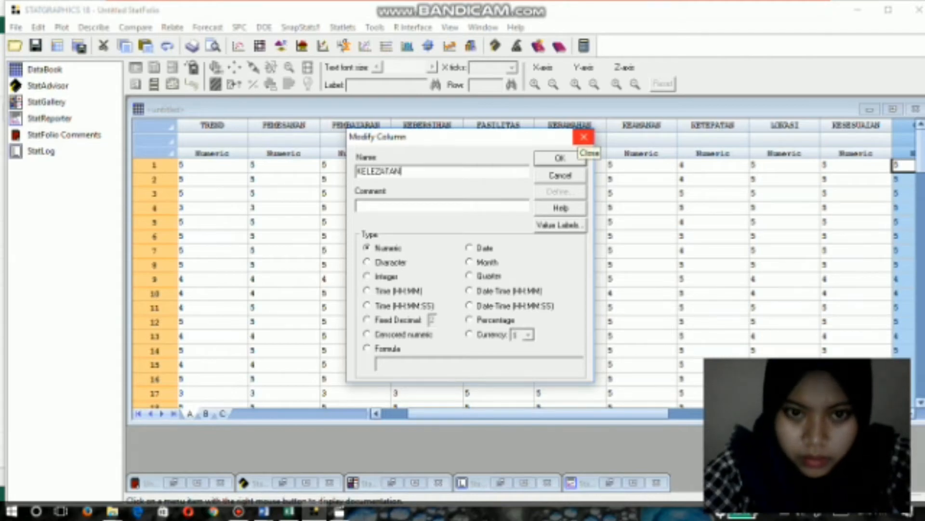
click(584, 138)
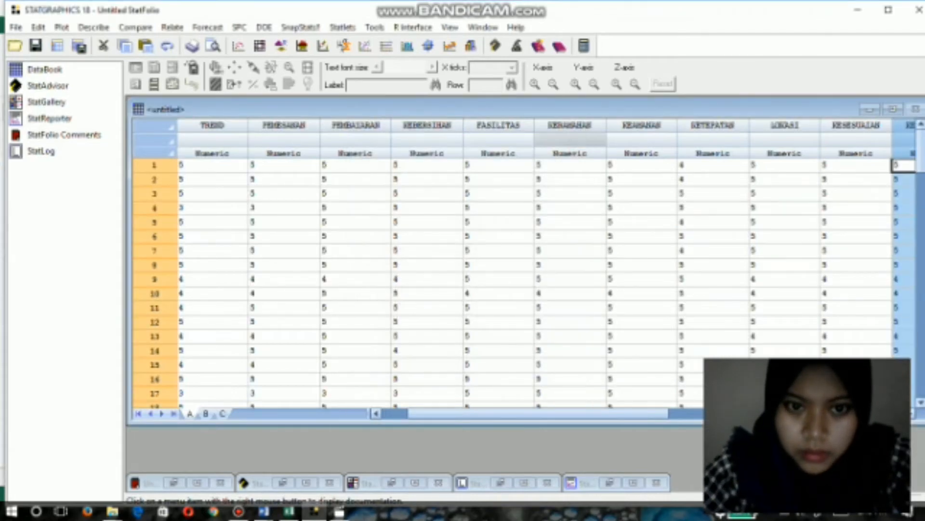
key(Right)
key(Left)
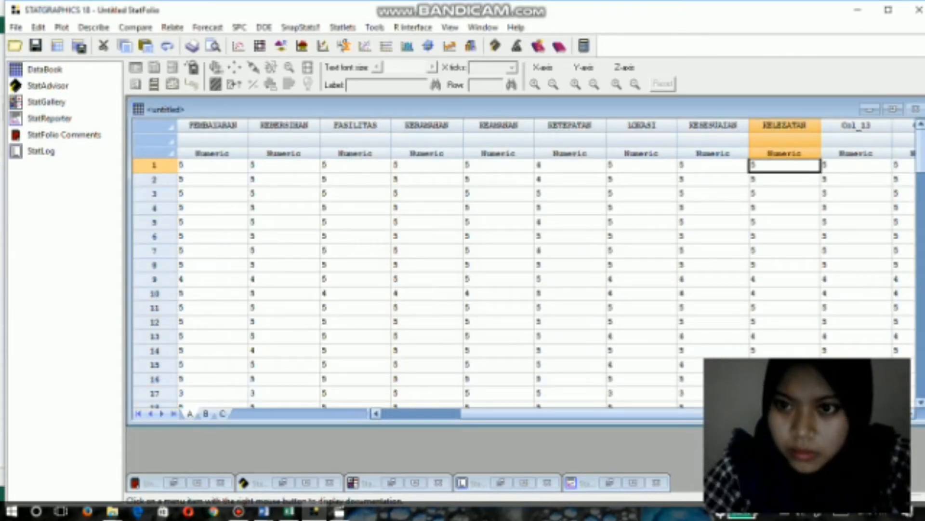
double_click(856, 126)
text(D)
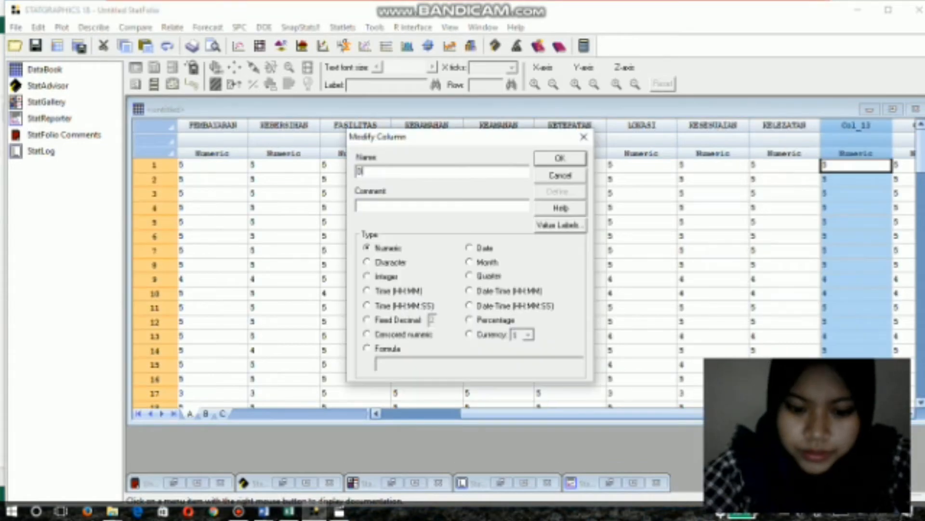
text(ISKON)
key(Return)
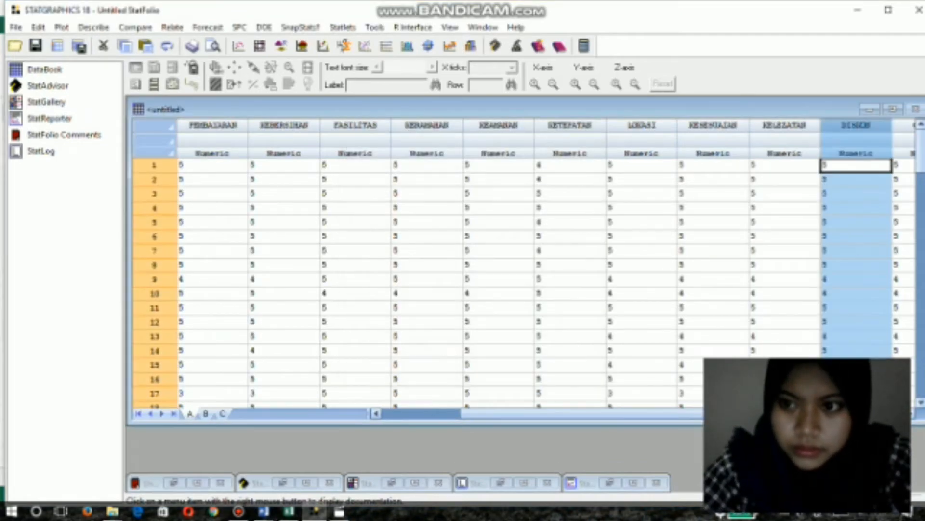
Rename columns Col_14 and Col_15 as APLIKASI and KERJA SAMA
key(Right)
double_click(856, 125)
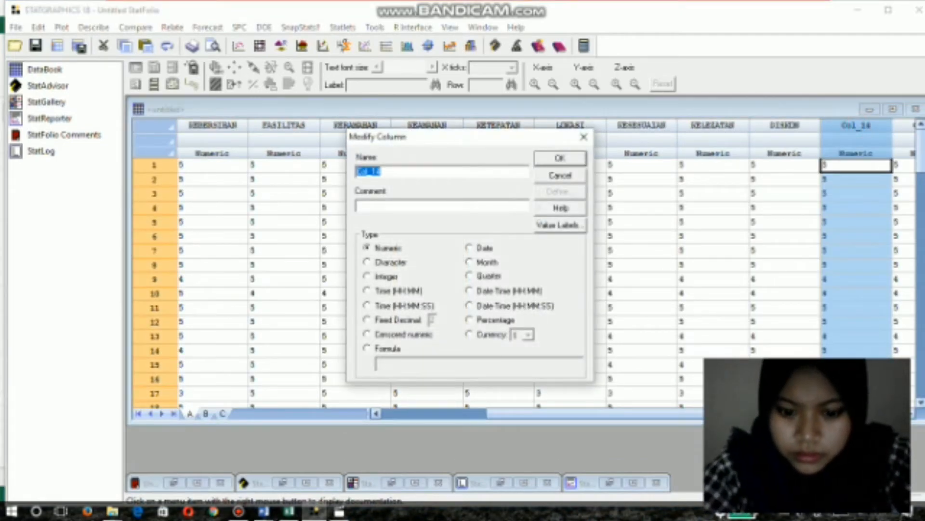
text(APLIKASI)
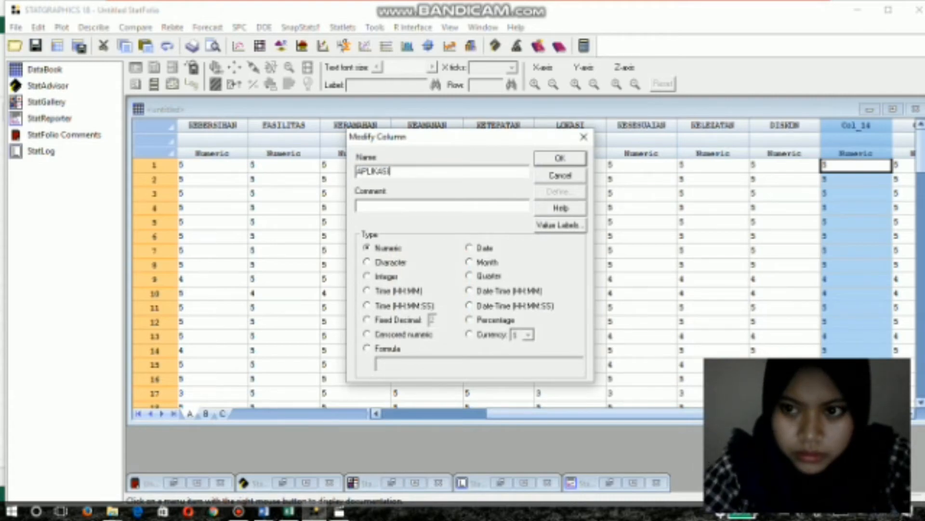
key(Return)
key(Right)
double_click(860, 126)
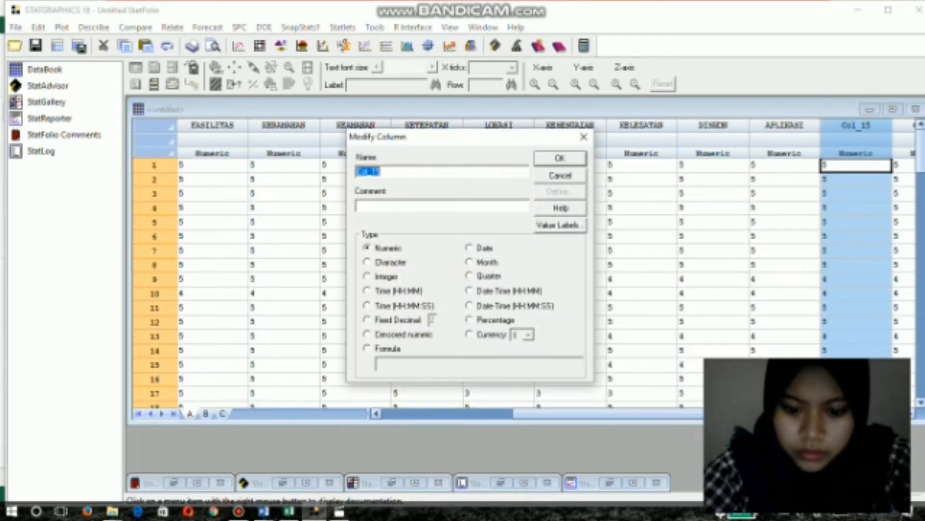
text(KERJA SAMA)
key(Return)
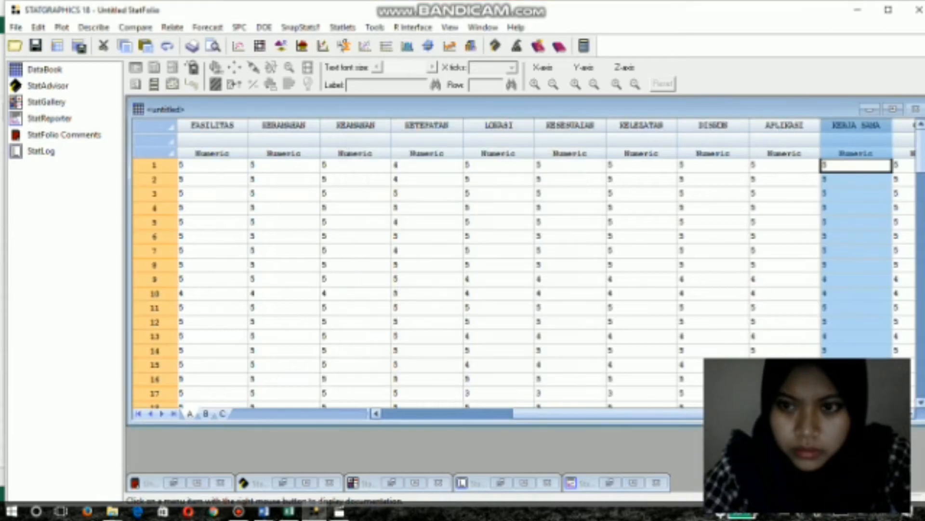
Rename column Col_16 as INTERNET
key(Right)
double_click(866, 127)
text(IN)
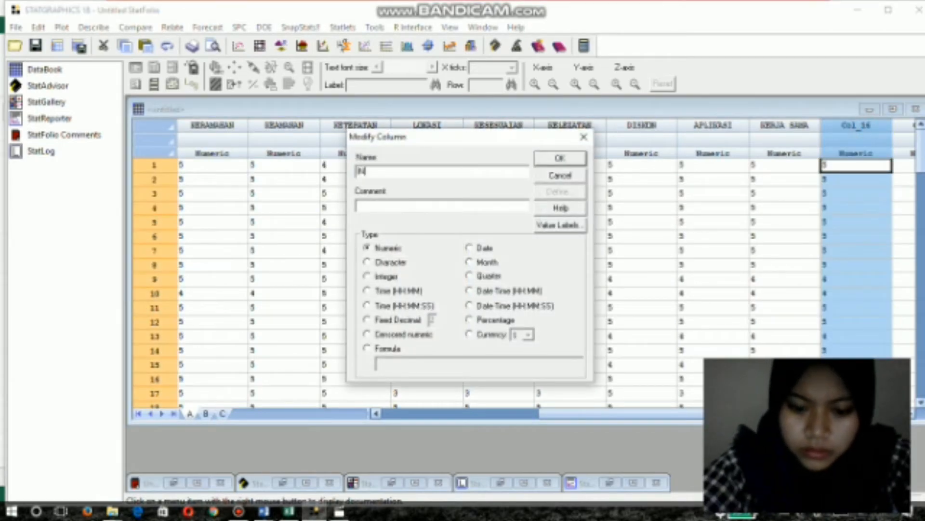
text(TERNET)
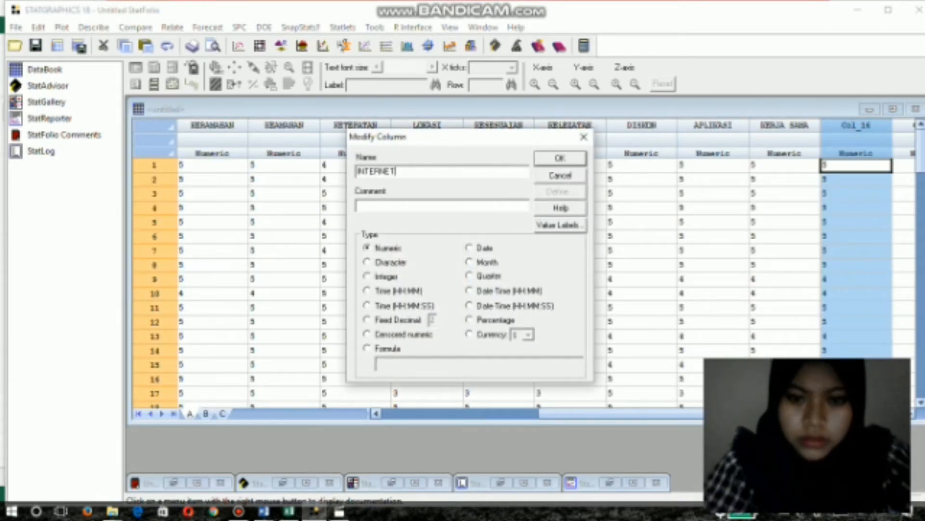
key(Return)
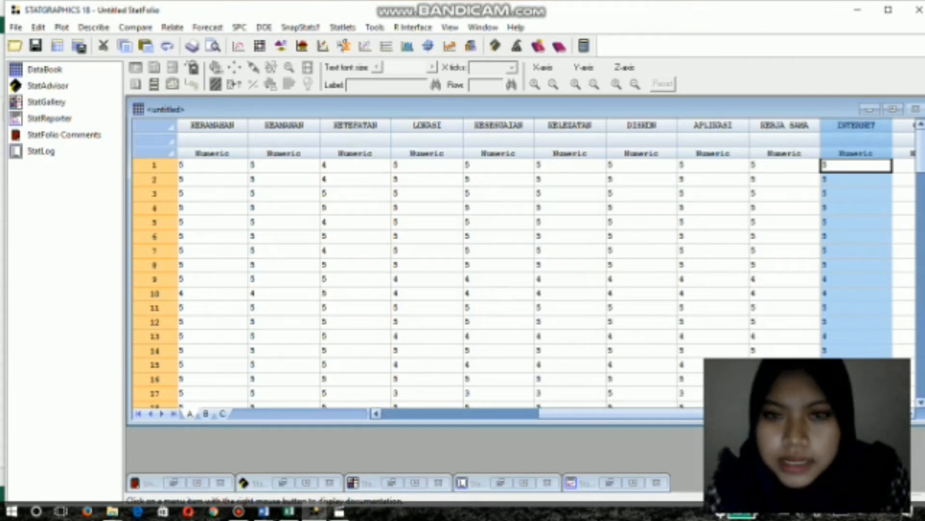
Set up an Item Reliability Analysis using all the variables from MENU to INTERNET
drag(584, 414, 425, 414)
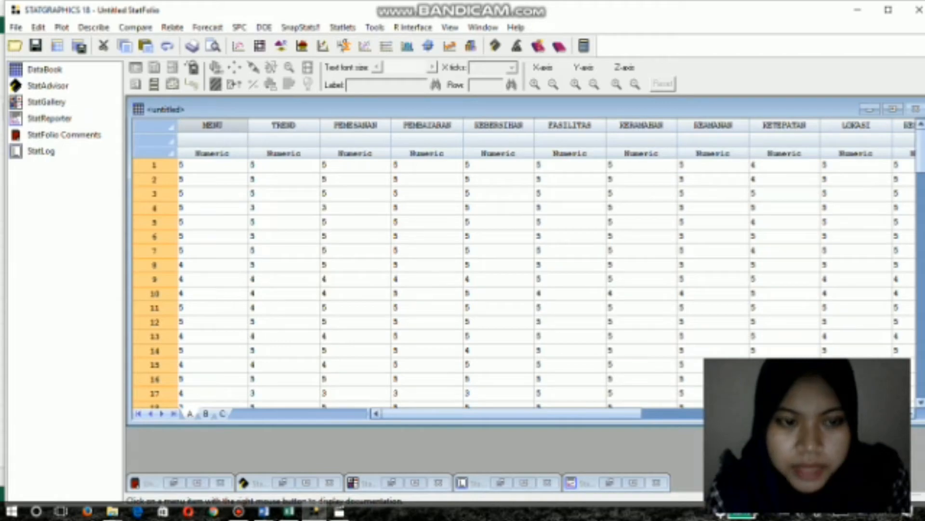
click(220, 126)
click(213, 193)
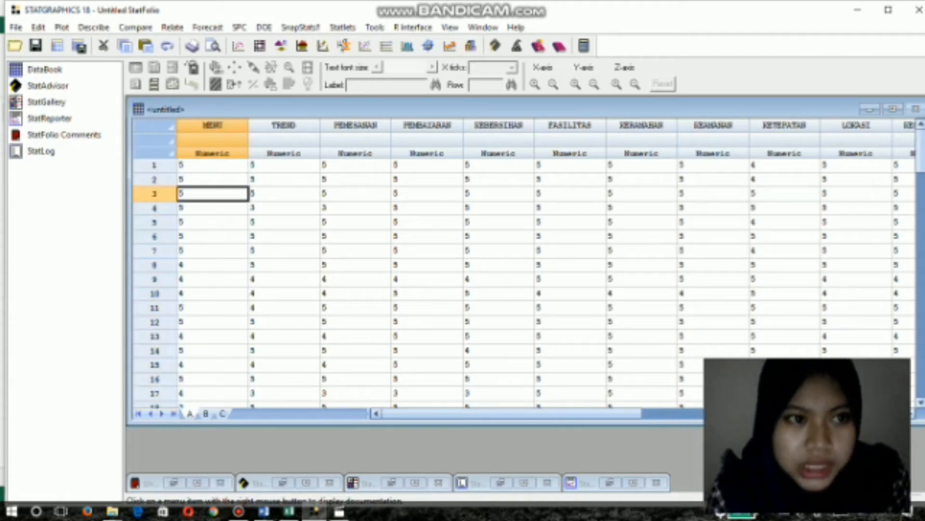
click(93, 27)
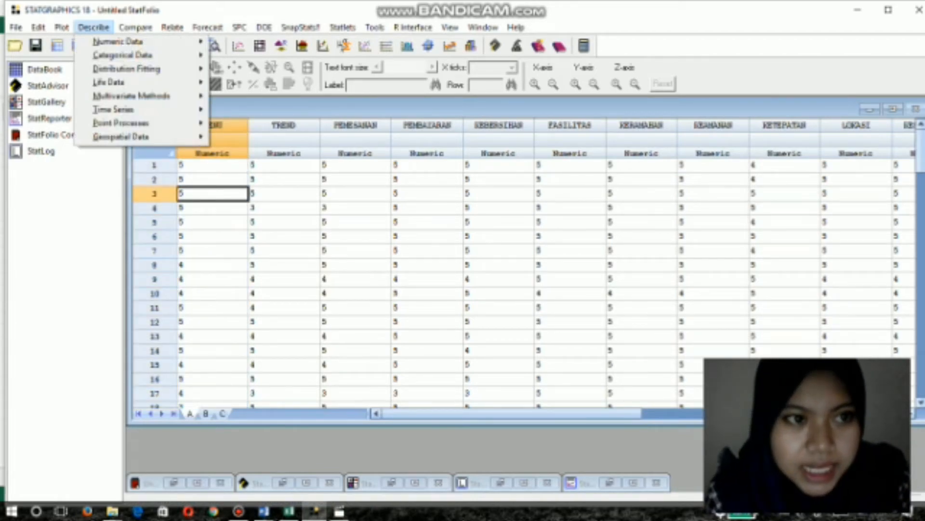
mouse_move(131, 95)
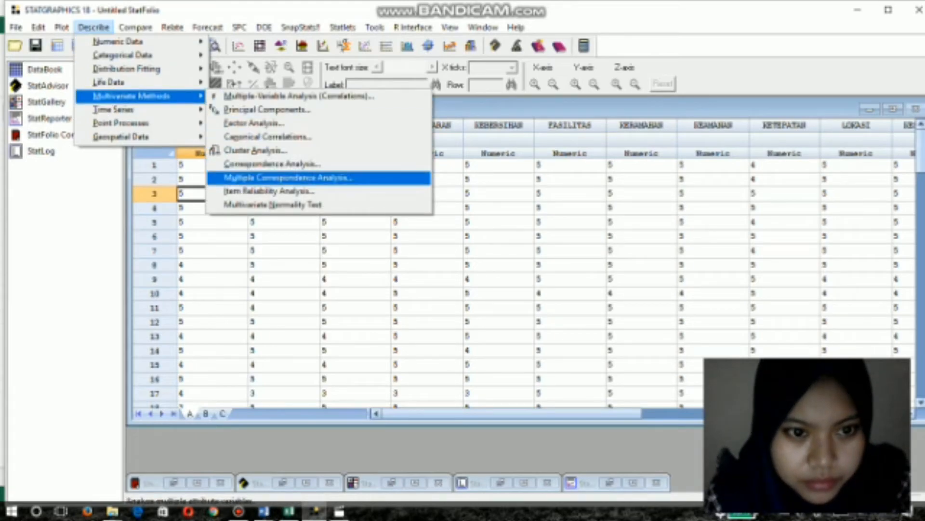
click(285, 190)
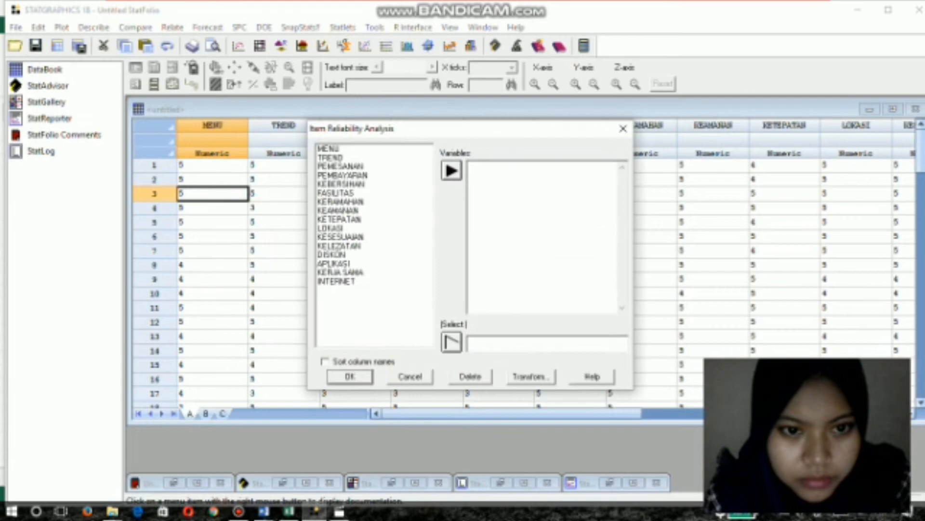
drag(328, 148, 337, 281)
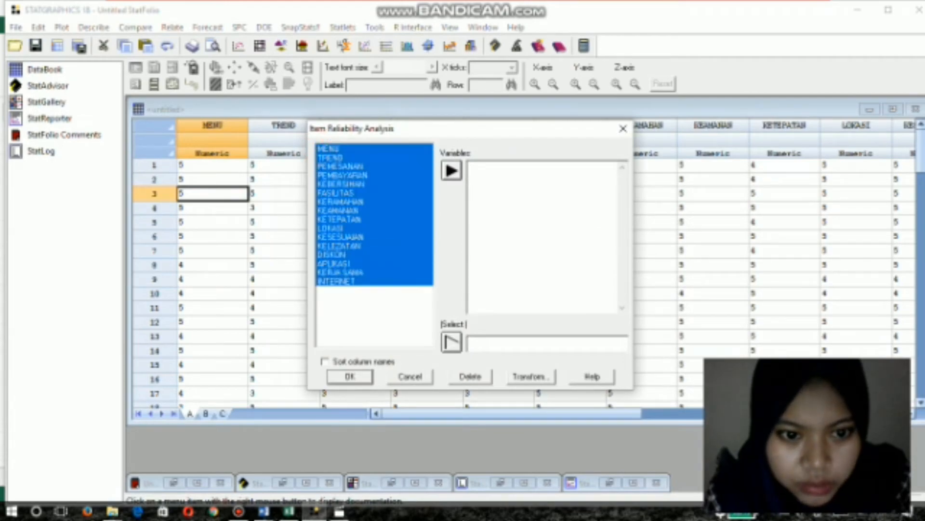
click(451, 171)
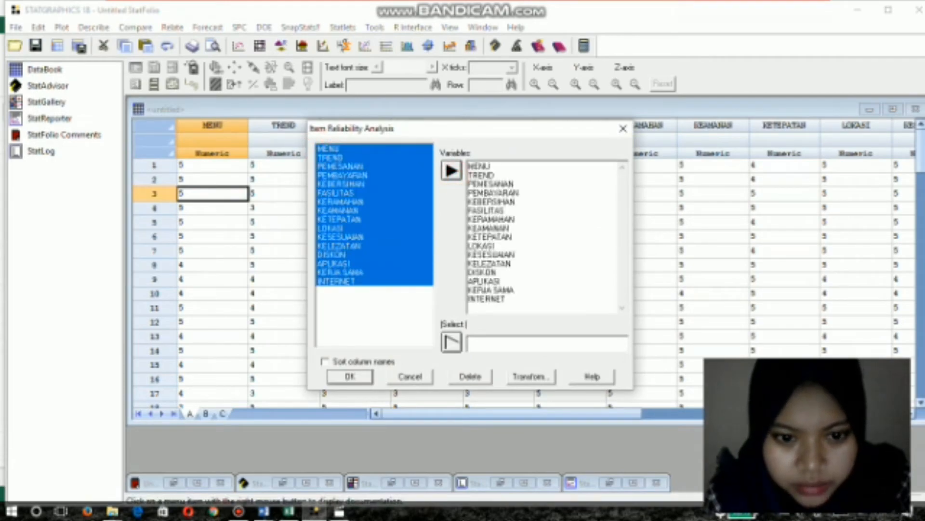
click(362, 375)
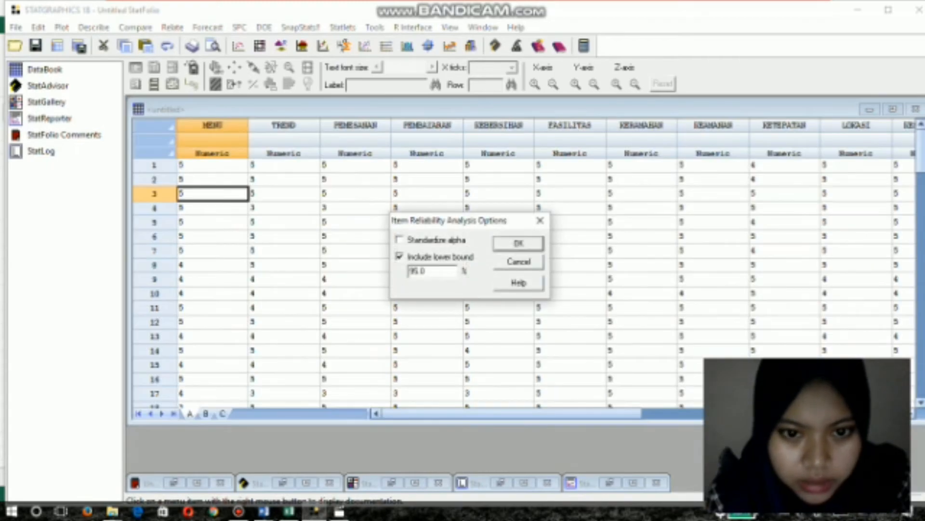
Run the reliability analysis with standardized alpha, outputting only the Analysis Summary without the Matrix Plot and Alpha Plot
click(399, 239)
click(518, 243)
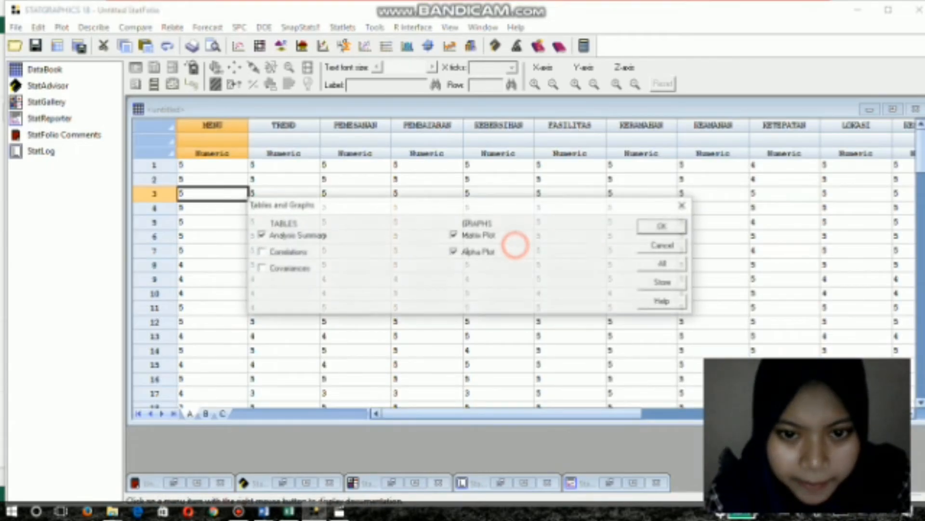
click(453, 235)
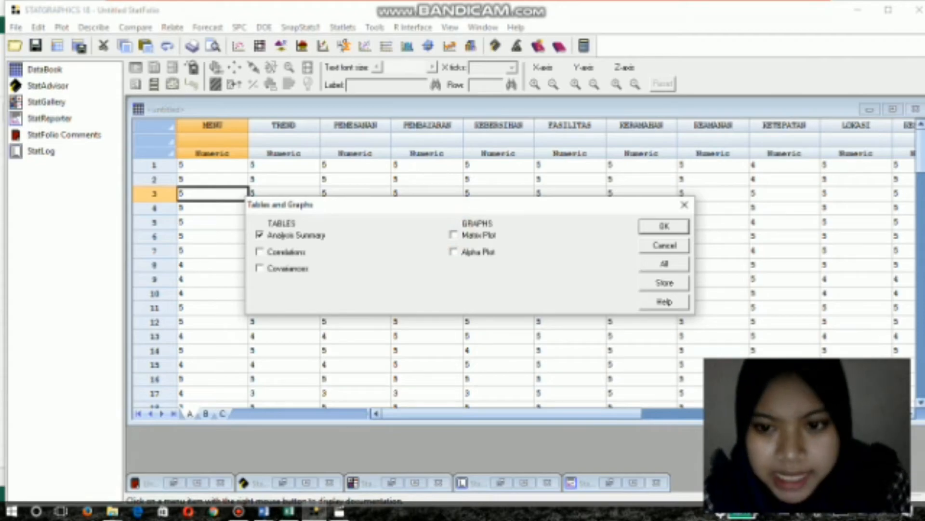
click(664, 226)
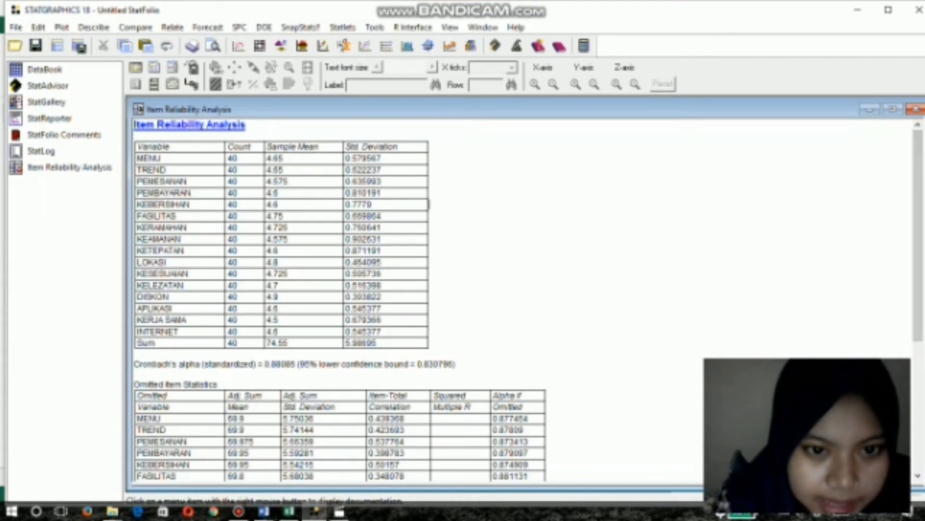
Examine Cronbach's alpha and the item-total correlations in the Omitted Item Statistics table
scroll(525, 298, down, 2)
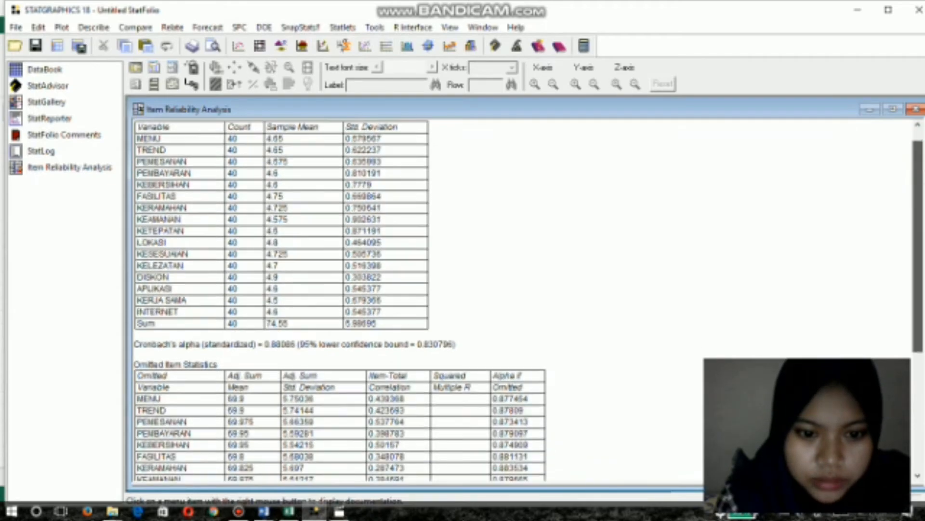
scroll(525, 299, down, 2)
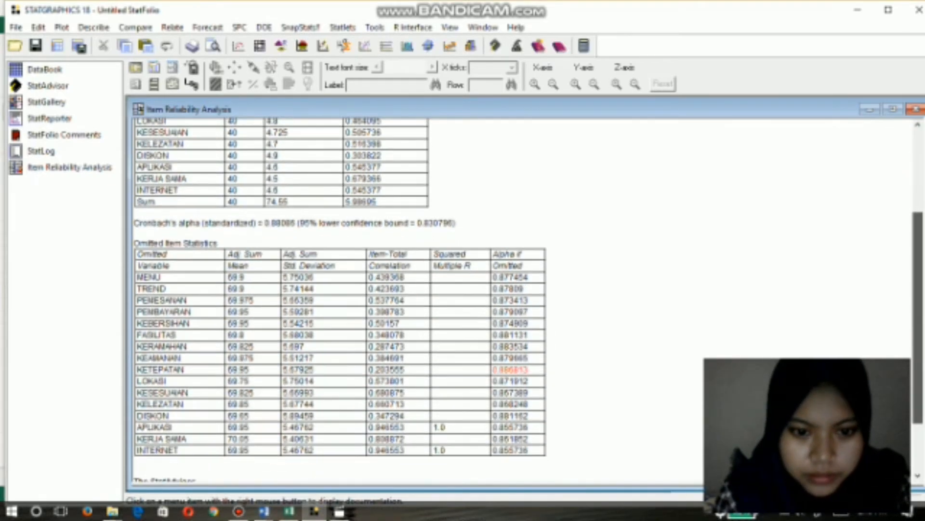
scroll(525, 299, down, 1)
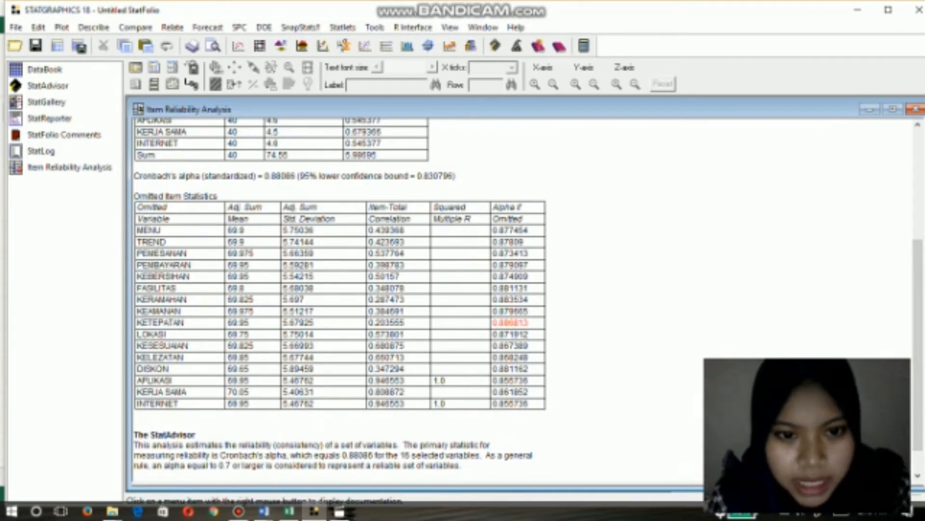
drag(372, 208, 392, 276)
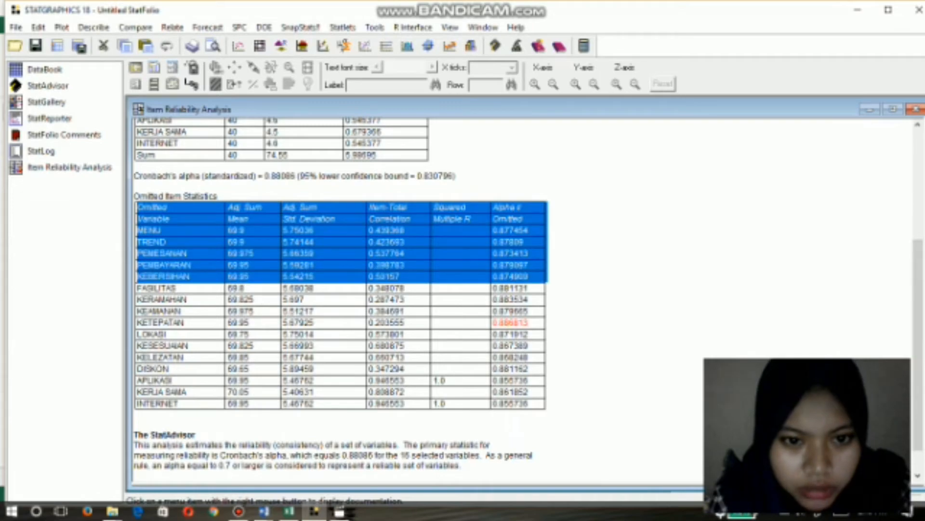
click(395, 276)
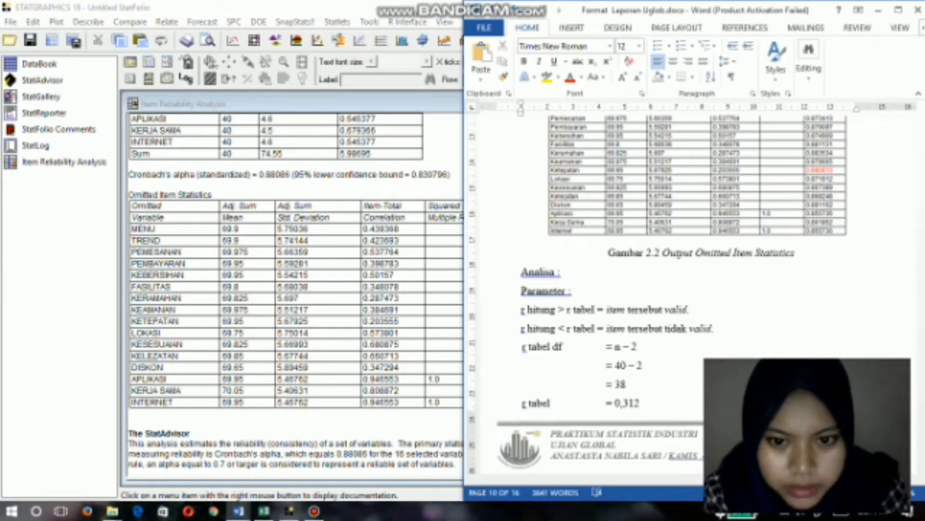
In the Word report, review the validity criteria, the r table derivation and the analysis of invalid and valid variables
click(571, 290)
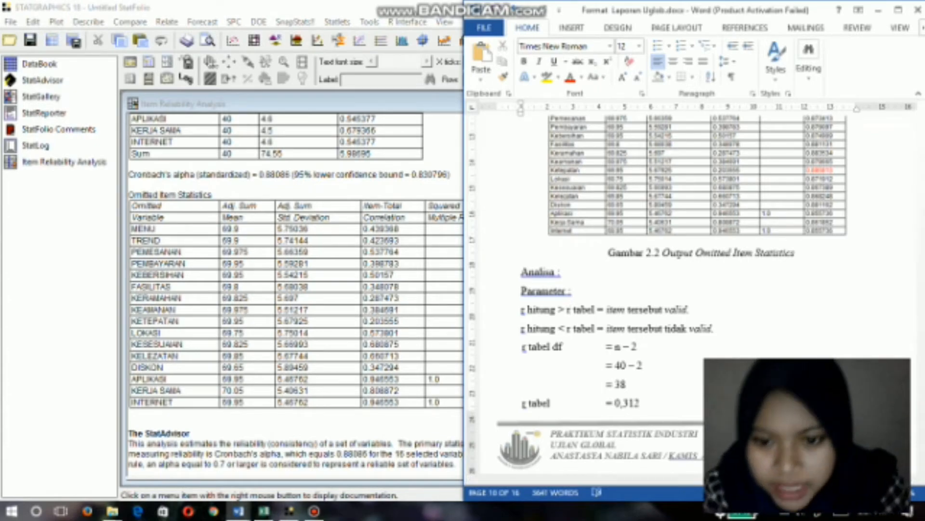
click(564, 328)
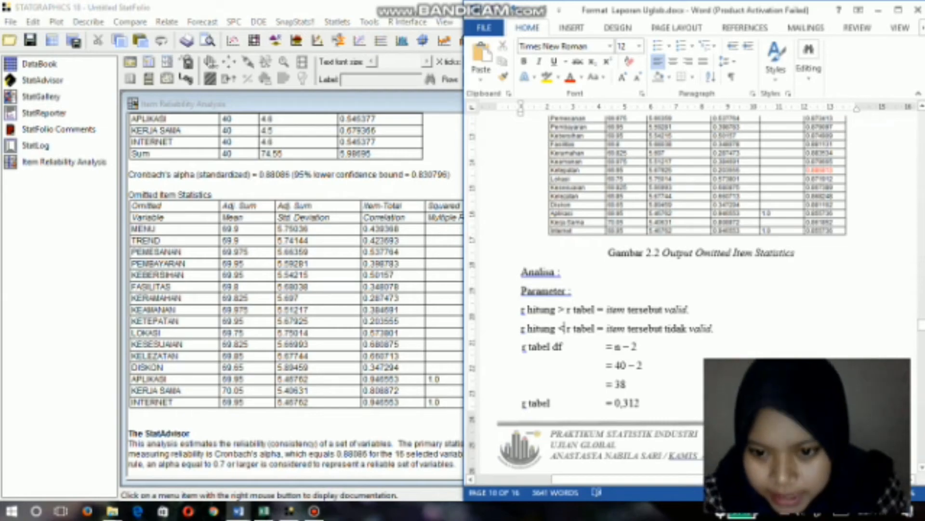
key(Down)
key(Down)
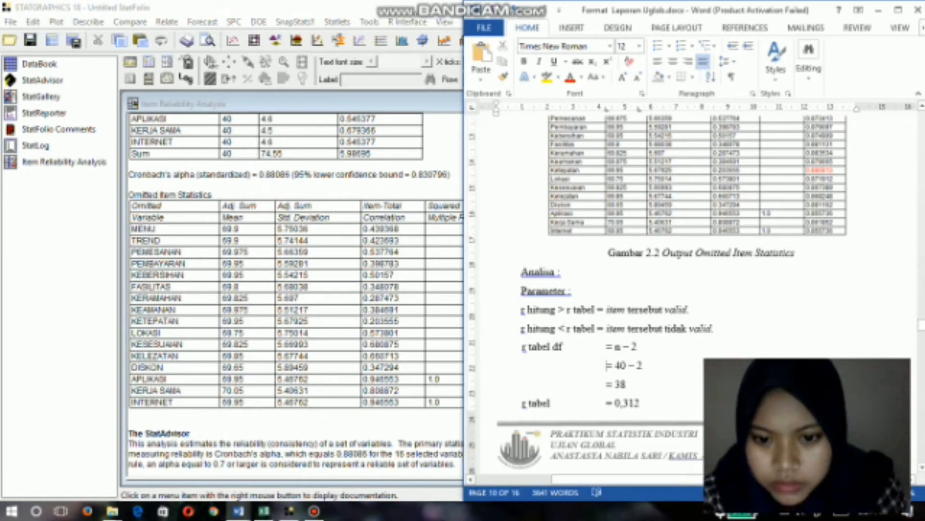
key(Down)
key(Down)
key(Down)
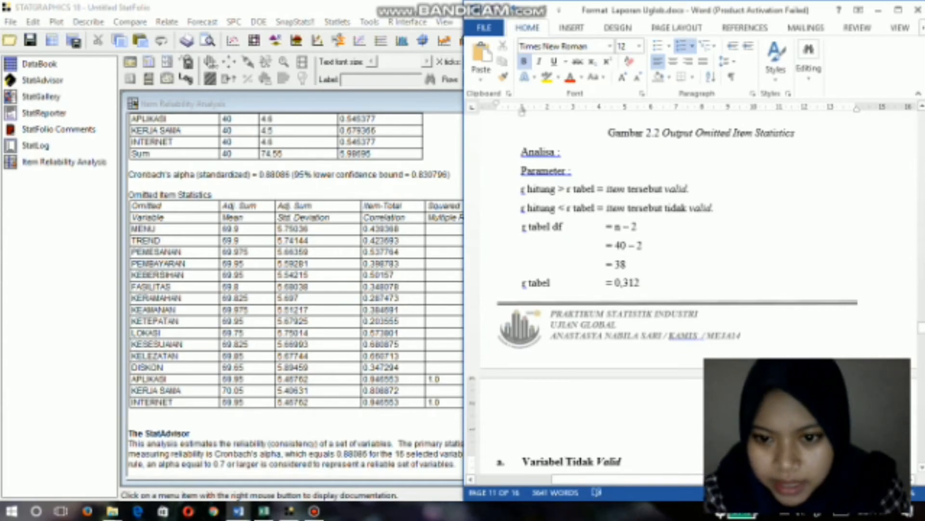
double_click(627, 283)
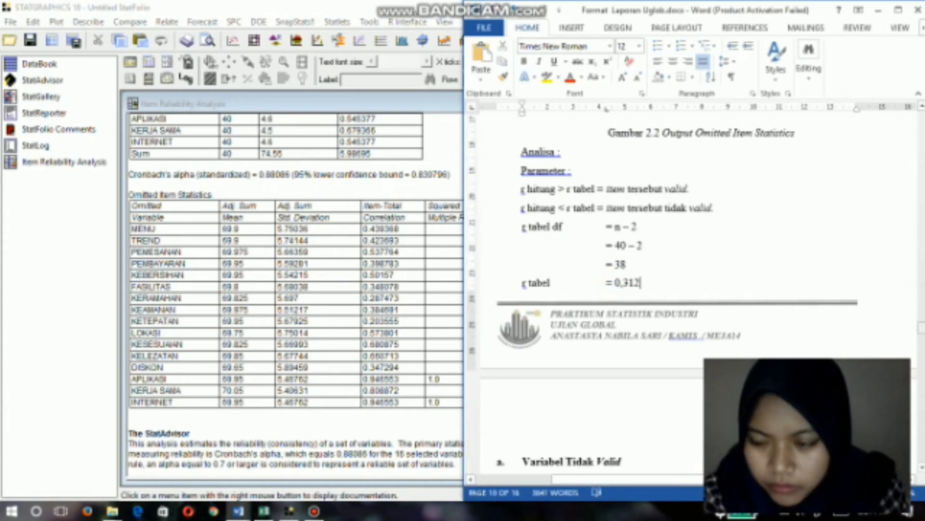
drag(922, 328, 921, 337)
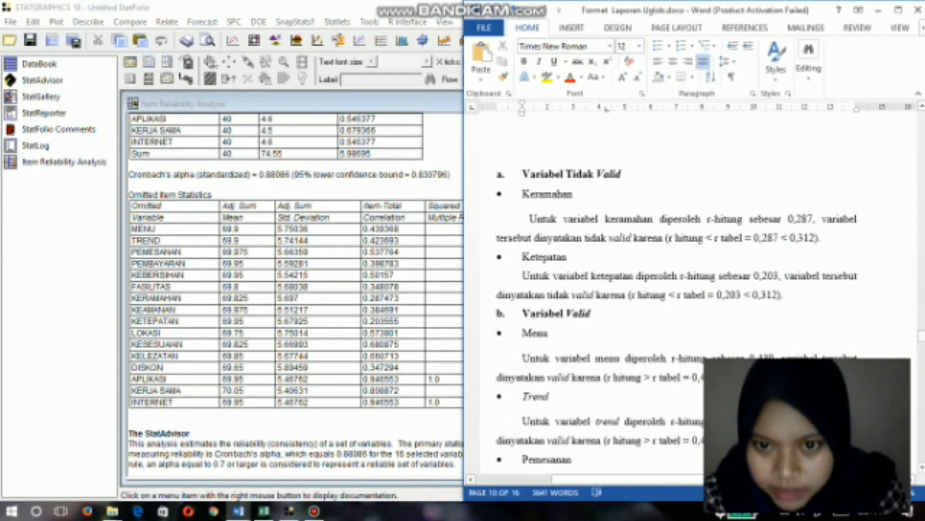
Remove the extra space before "Untuk variabel keramahan" in the report's Keramahan paragraph
click(570, 193)
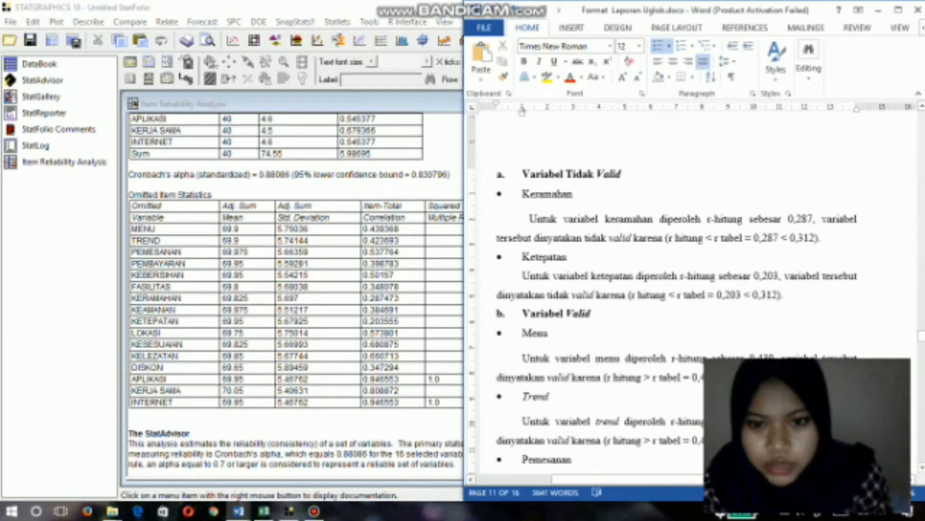
click(529, 219)
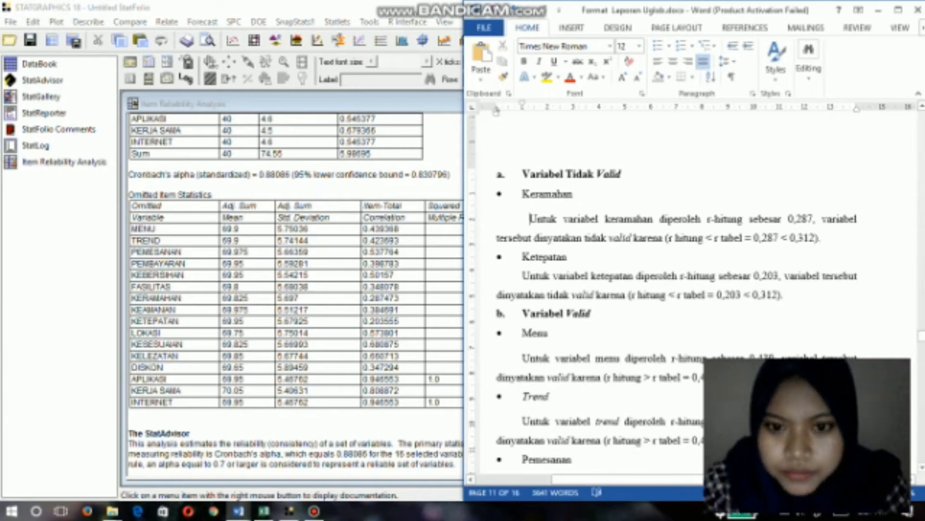
key(BackSpace)
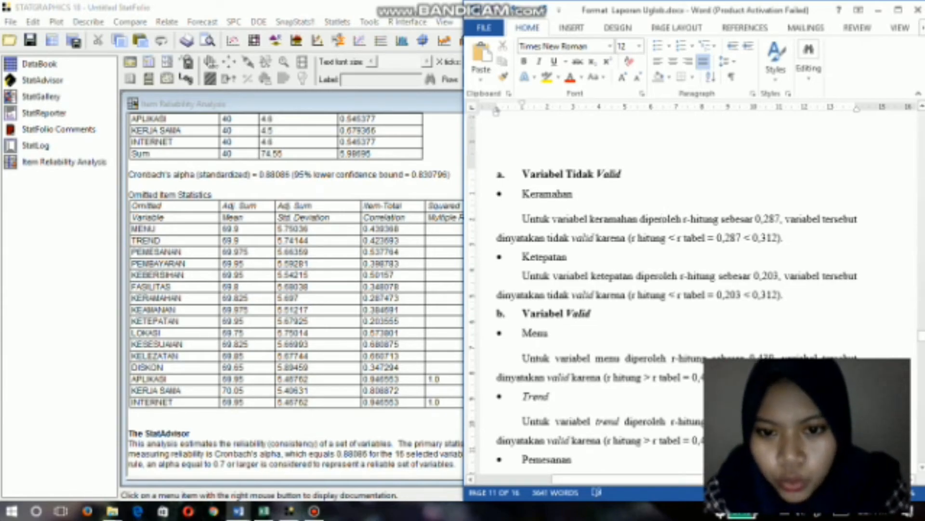
Review the report's comparison of r hitung with r tabel for Ketepatan and the valid variables through Internet
click(567, 257)
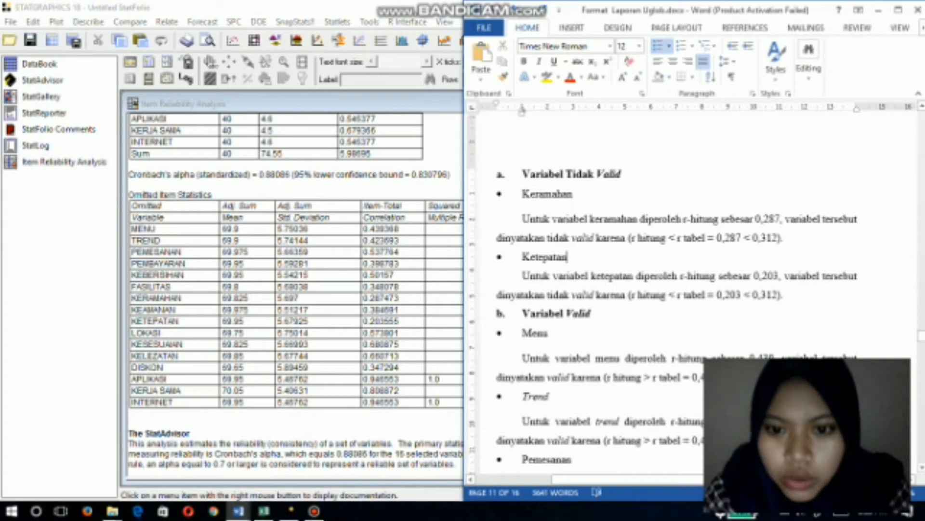
click(589, 276)
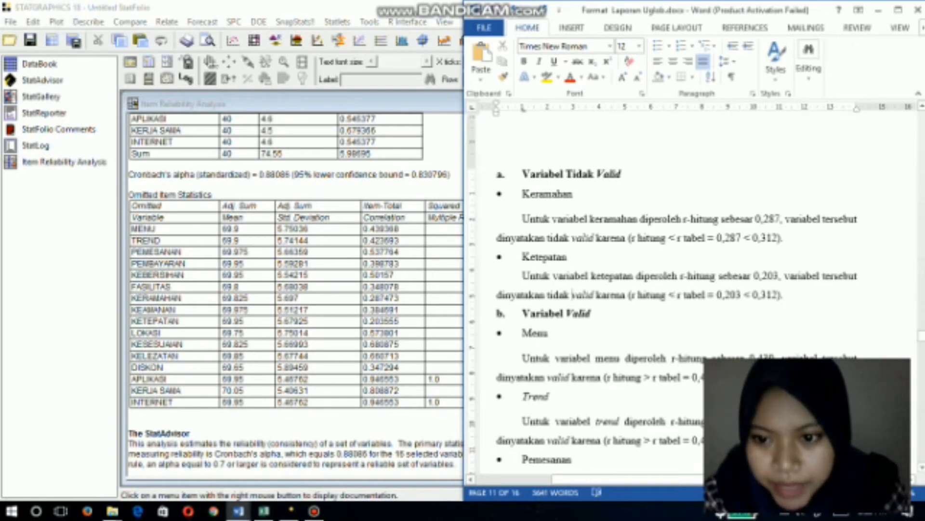
click(717, 295)
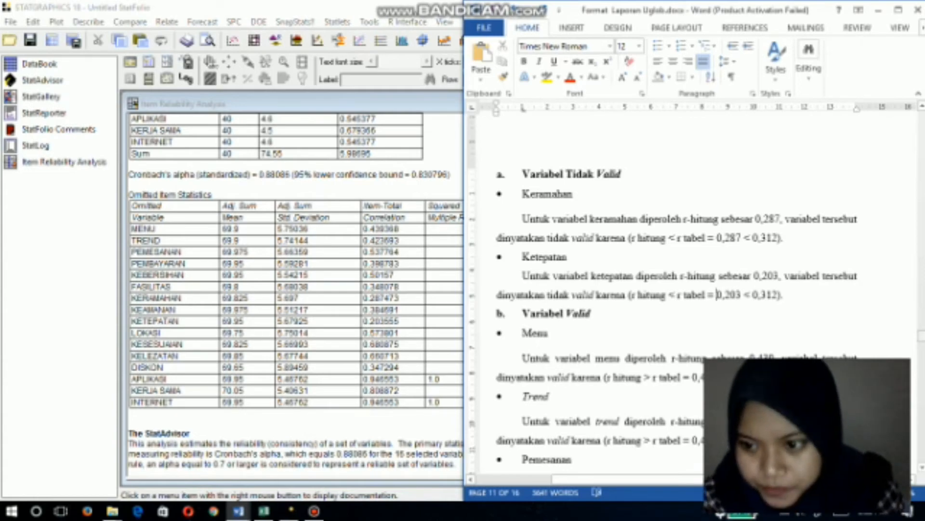
drag(921, 336, 921, 346)
scroll(674, 289, down, 5)
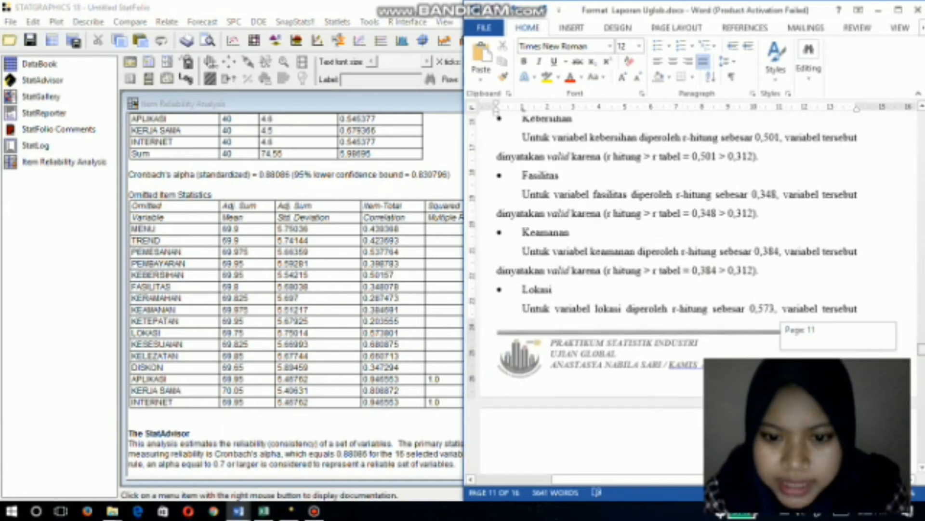
scroll(675, 289, down, 4)
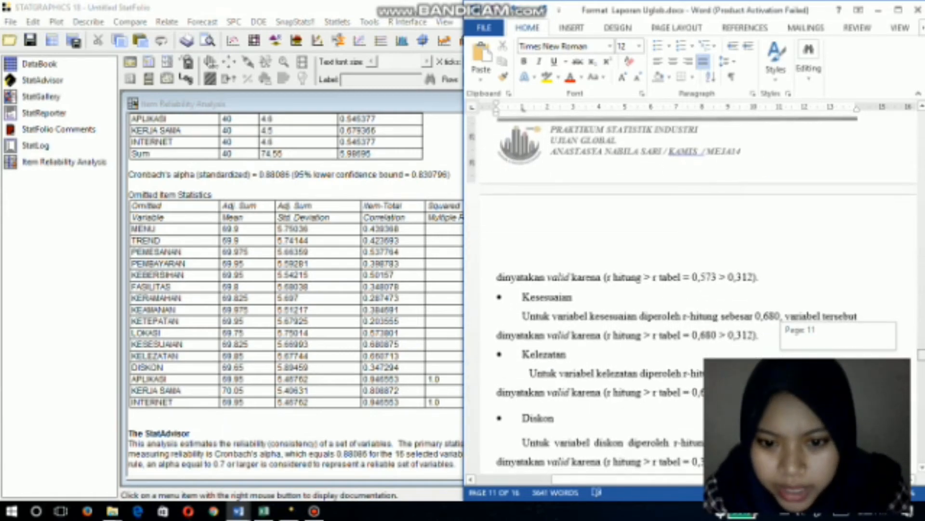
scroll(675, 290, down, 4)
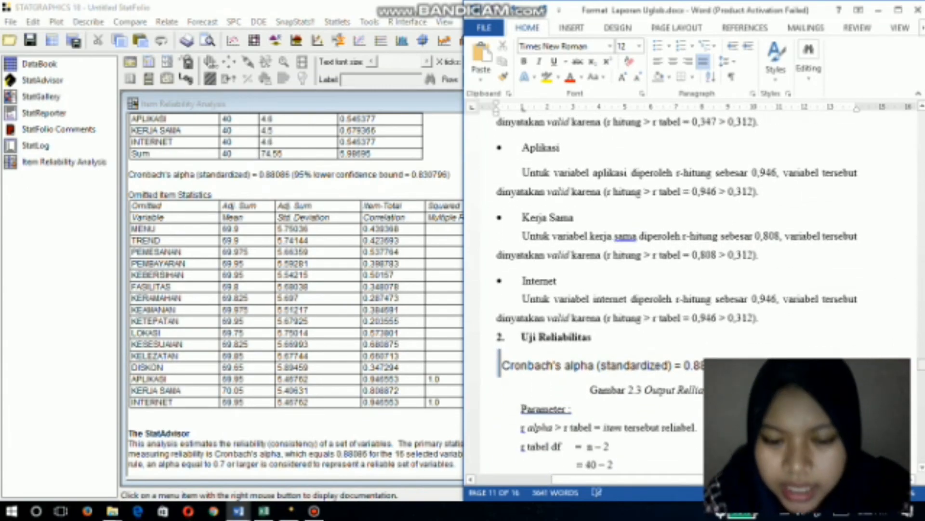
click(779, 298)
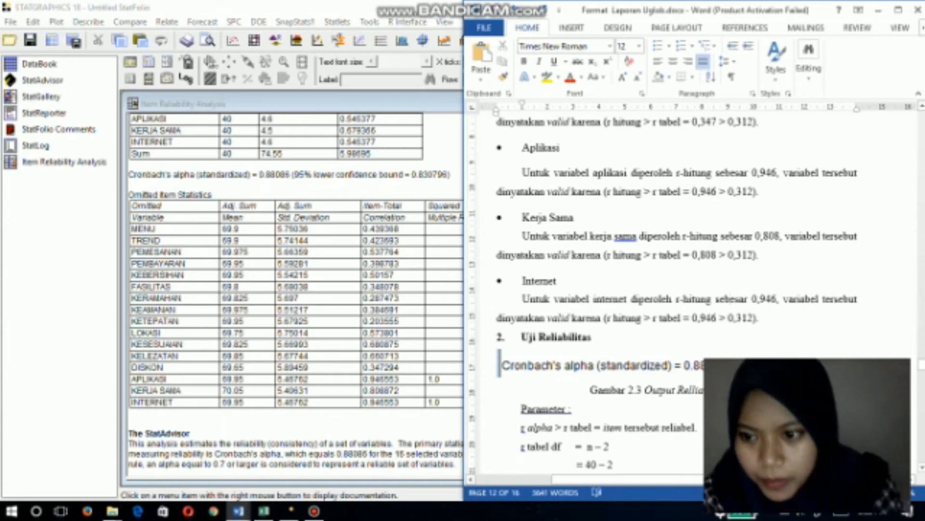
Review the Uji Reliabilitas section, covering Cronbach's alpha, the r table derivation and the Analisa paragraph
drag(921, 363, 921, 366)
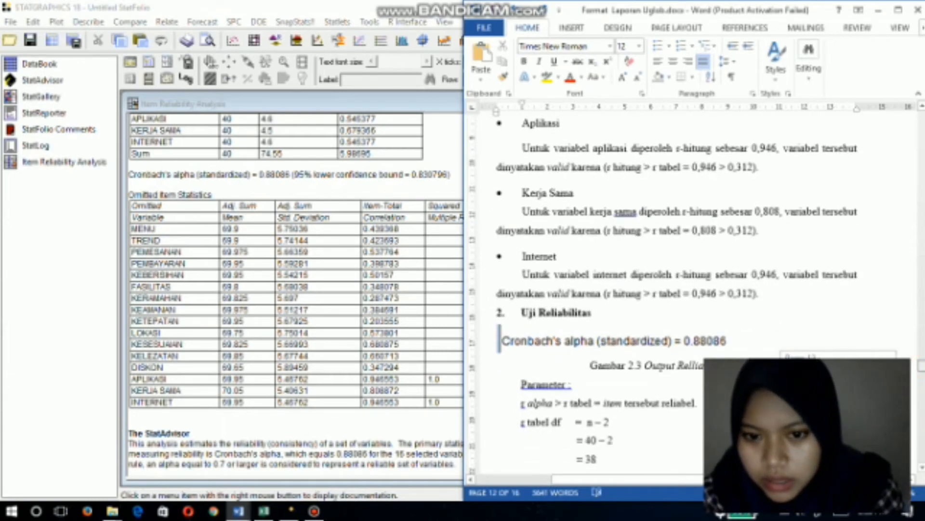
scroll(664, 295, down, 2)
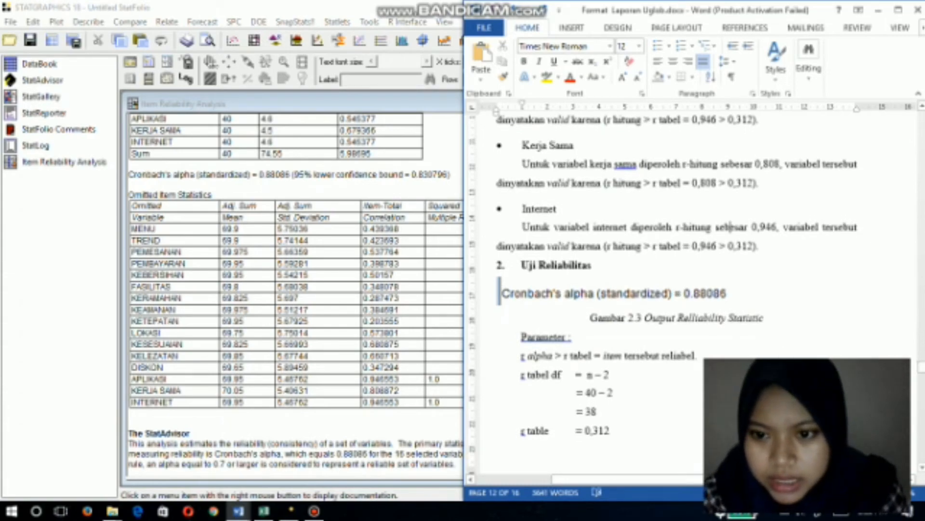
click(699, 293)
click(573, 336)
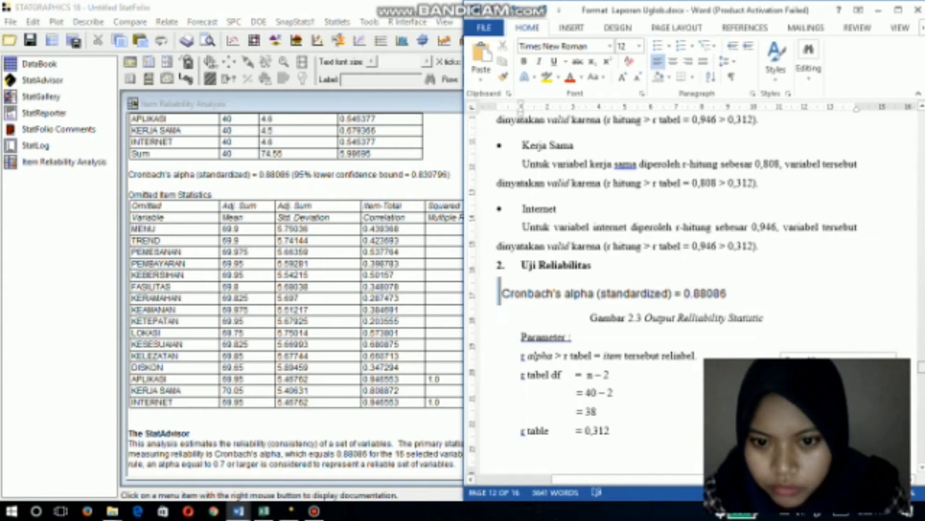
scroll(697, 294, down, 1)
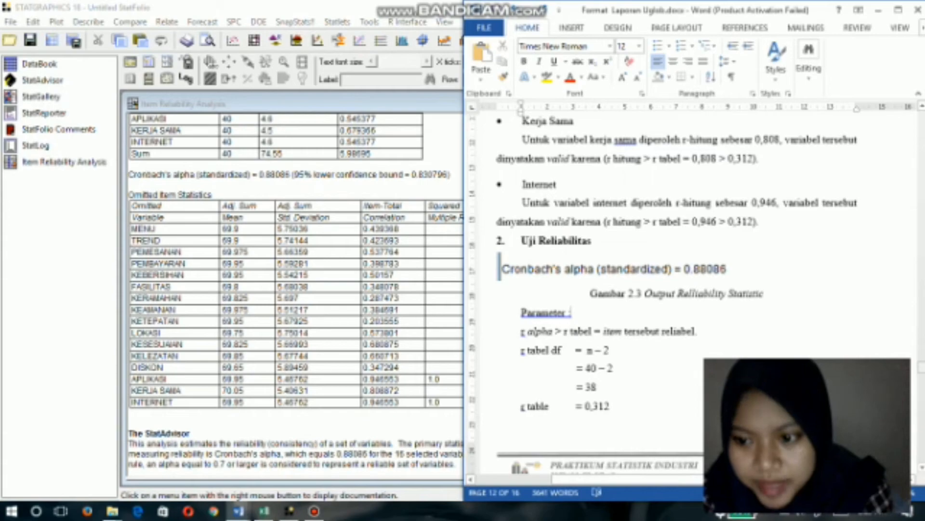
scroll(694, 289, down, 1)
scroll(694, 290, down, 1)
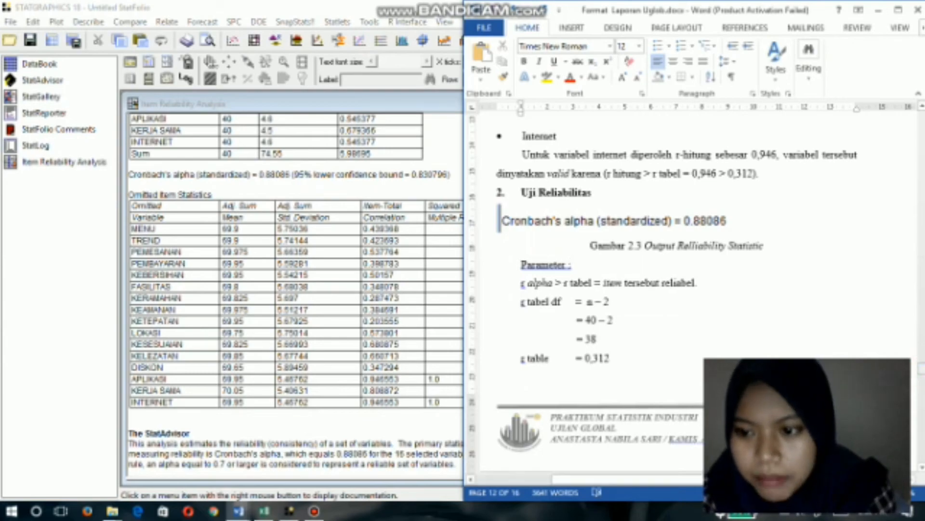
scroll(694, 290, down, 2)
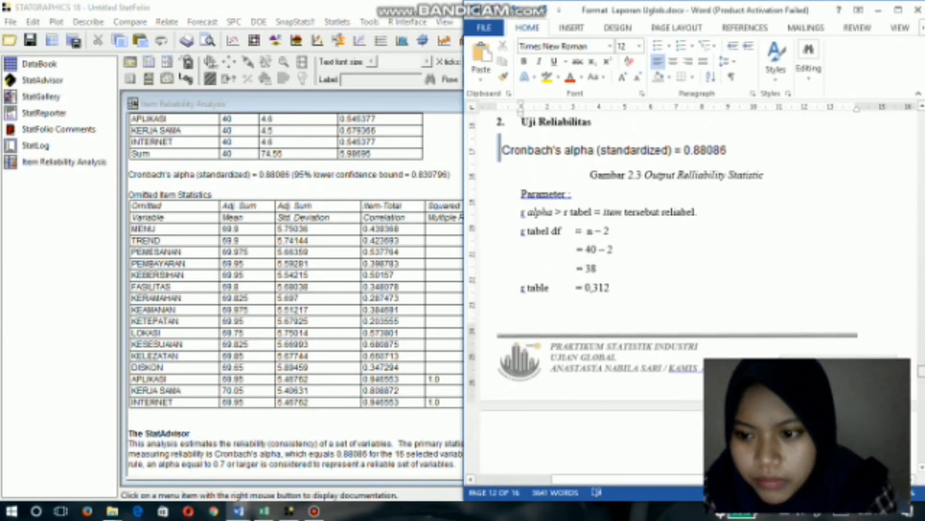
scroll(694, 290, down, 4)
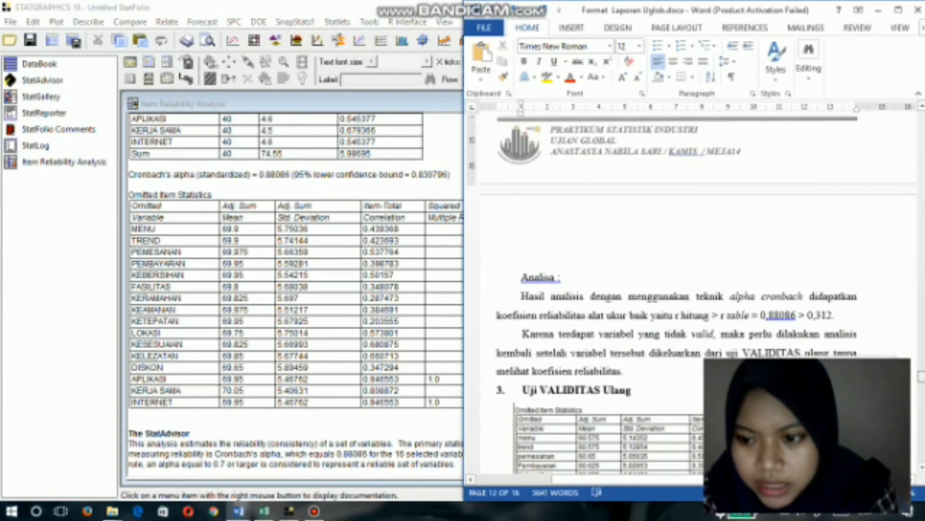
click(776, 310)
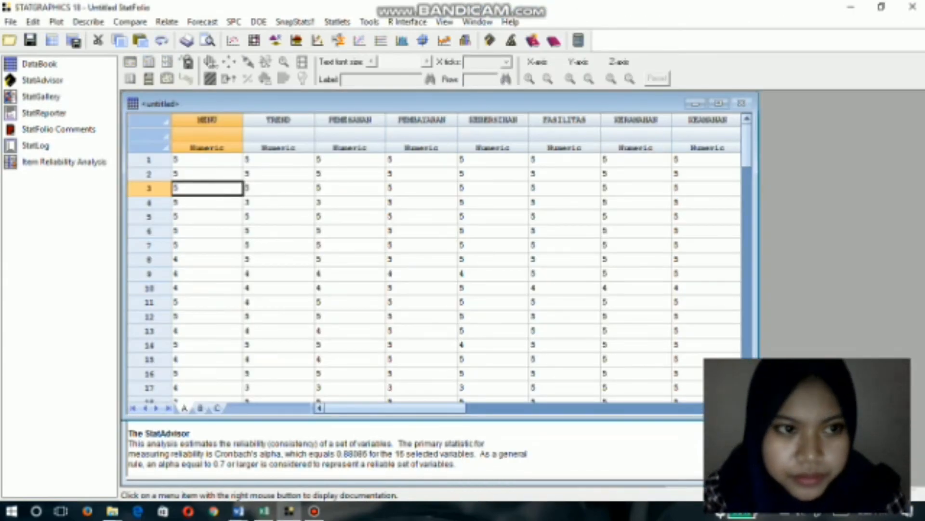
In STATGRAPHICS, set up a new Item Reliability Analysis with all variables except KERAMAHAN and KETEPATAN
click(88, 21)
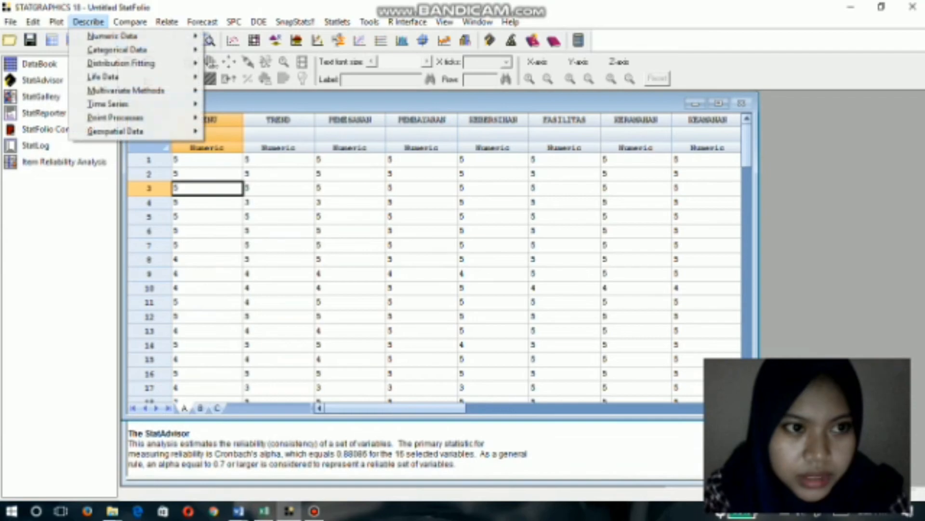
mouse_move(125, 90)
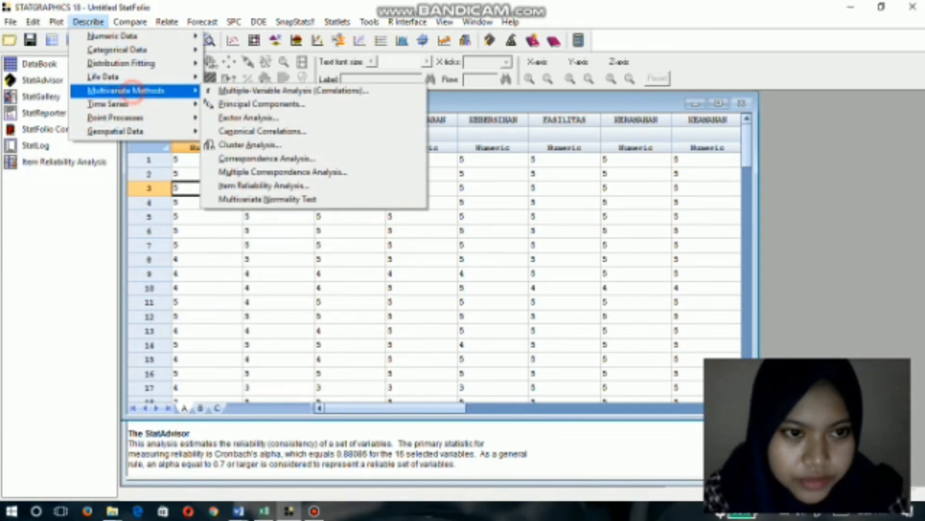
click(289, 185)
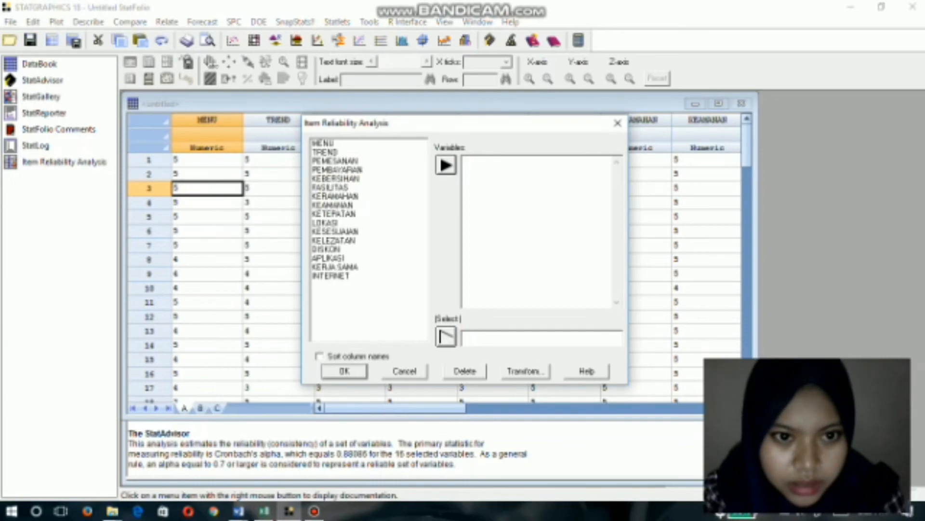
drag(323, 143, 332, 276)
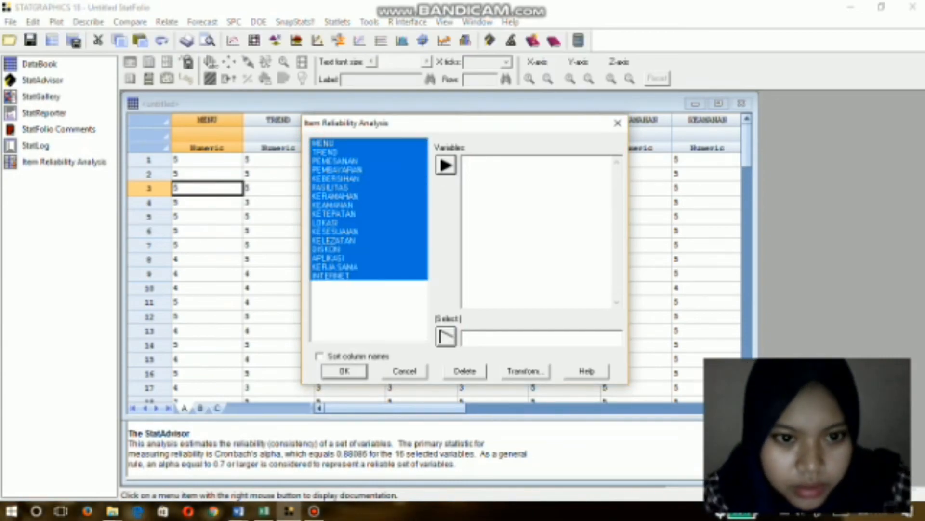
ctrl+click(334, 214)
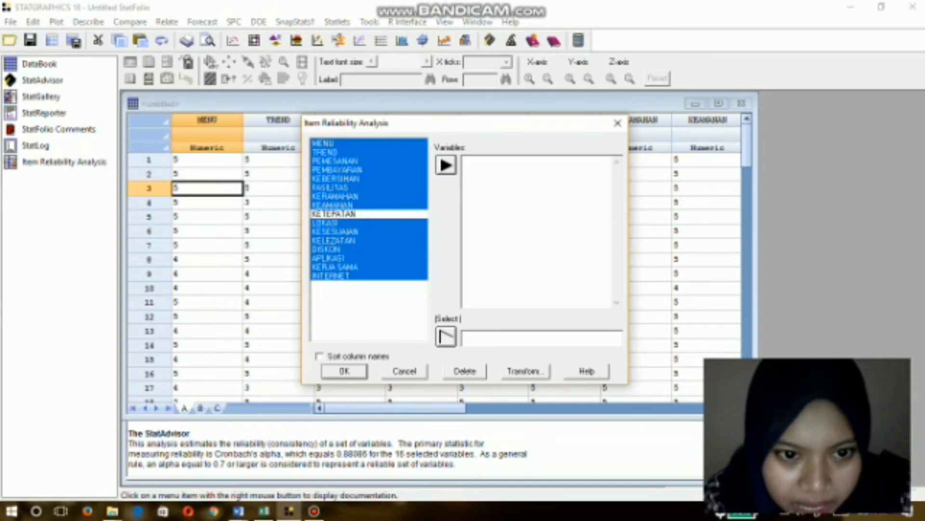
ctrl+click(336, 196)
click(446, 165)
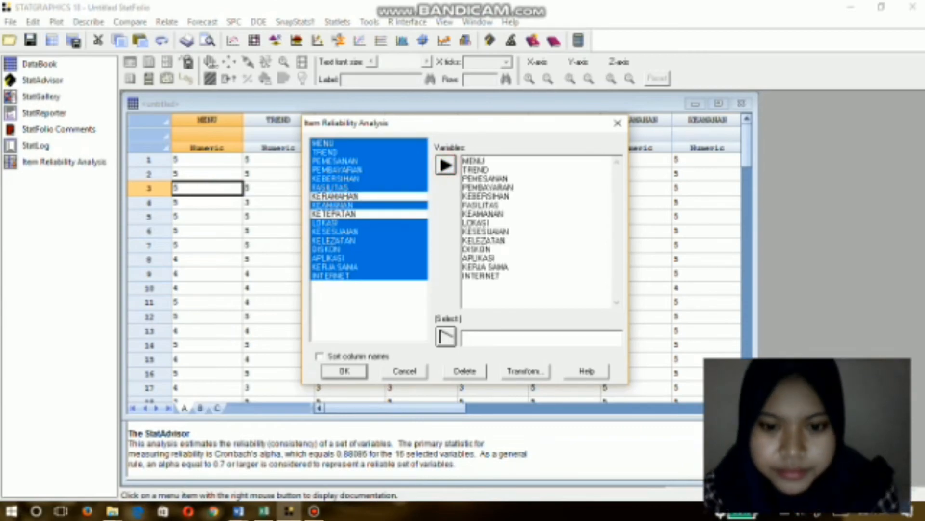
Run the repeat analysis with standardized alpha and a 95% lower bound, outputting the Analysis Summary without the Matrix Plot, and show its Omitted Item Statistics
click(358, 375)
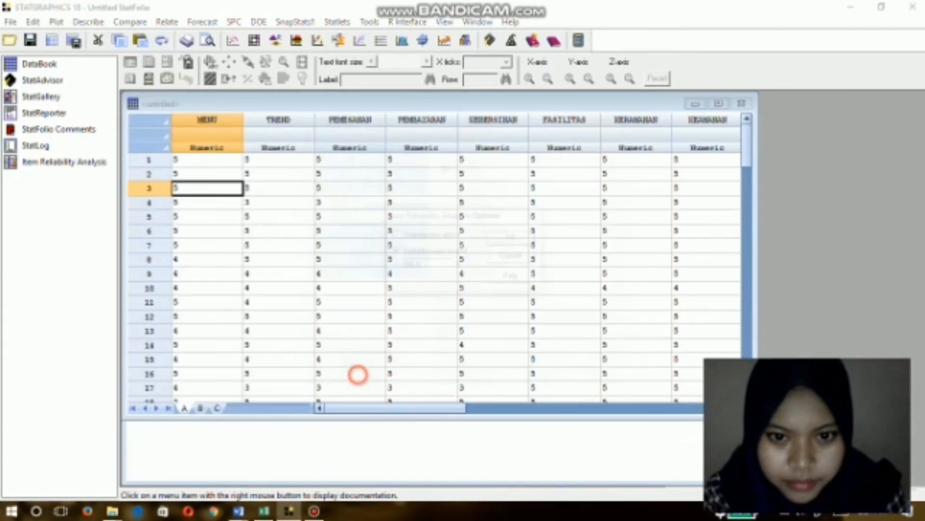
click(393, 234)
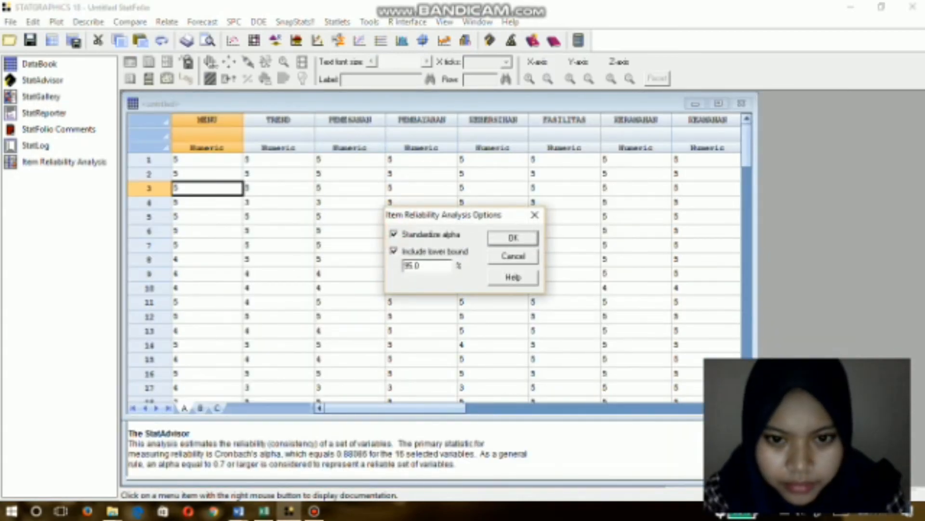
click(502, 235)
click(447, 230)
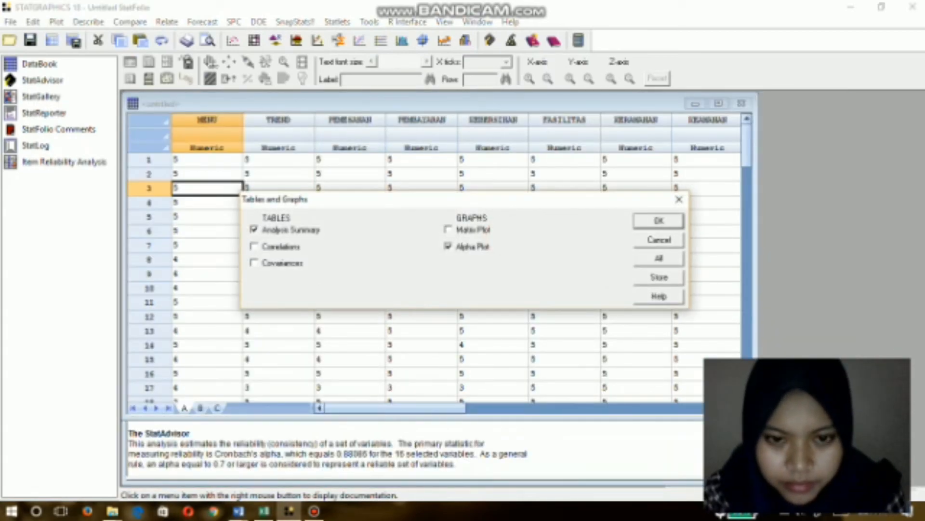
click(658, 220)
drag(913, 278, 913, 347)
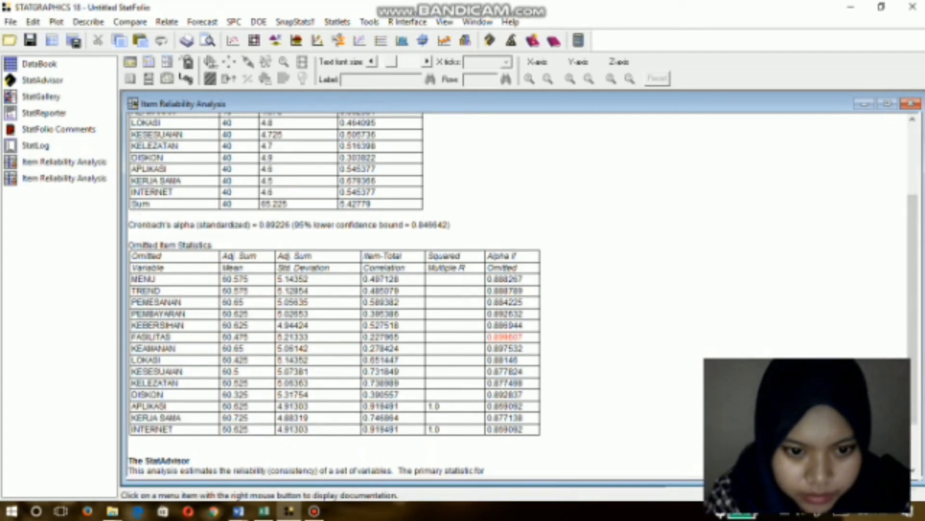
Switch to the Word report and review the Uji VALIDITAS Ulang output and its invalid variables, Fasilitas and Keamanan
mouse_move(244, 511)
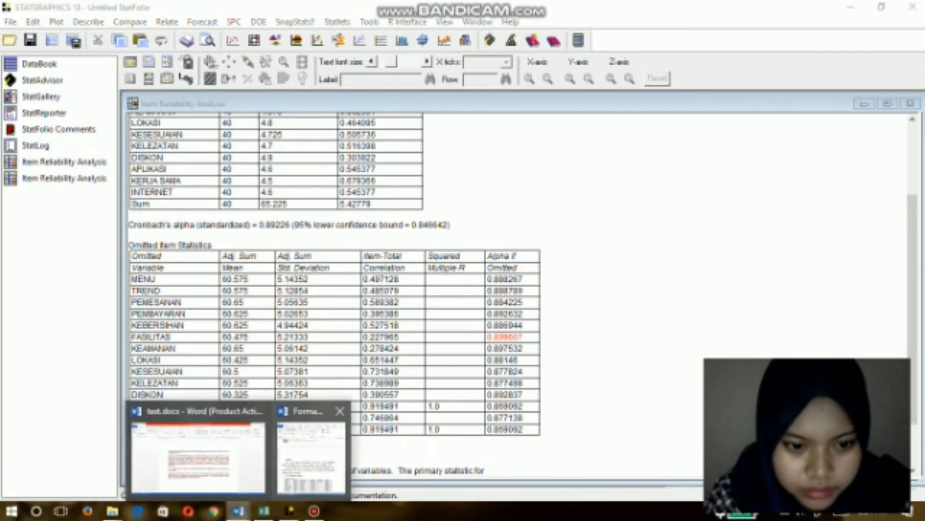
click(311, 451)
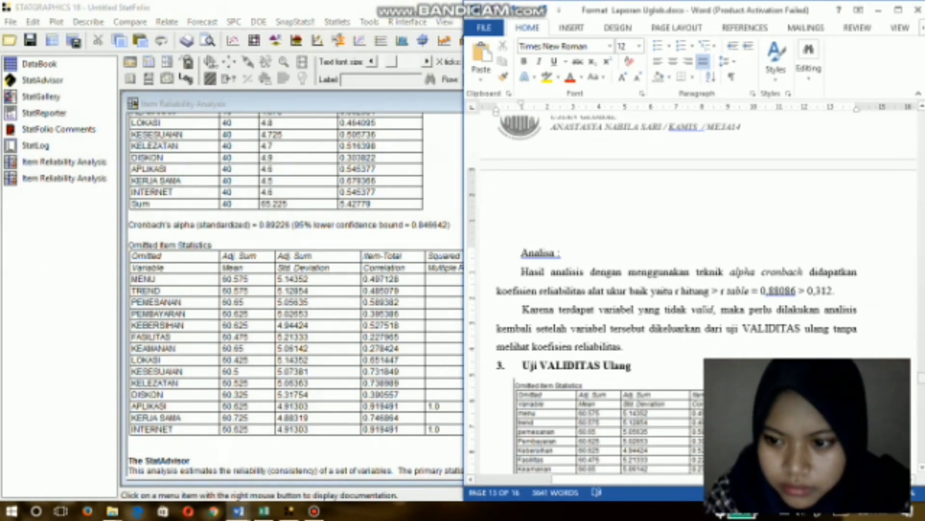
scroll(920, 377, down, 3)
scroll(674, 289, up, 1)
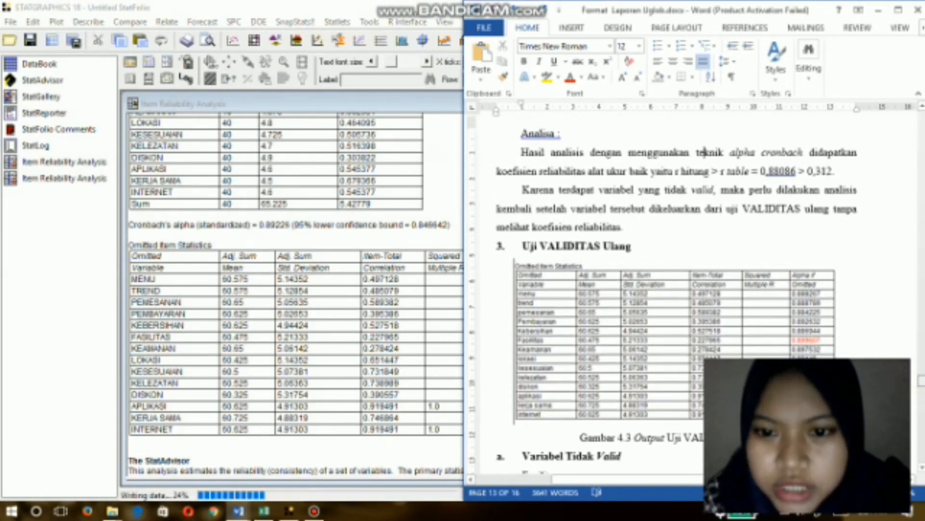
scroll(675, 289, down, 10)
scroll(675, 289, up, 4)
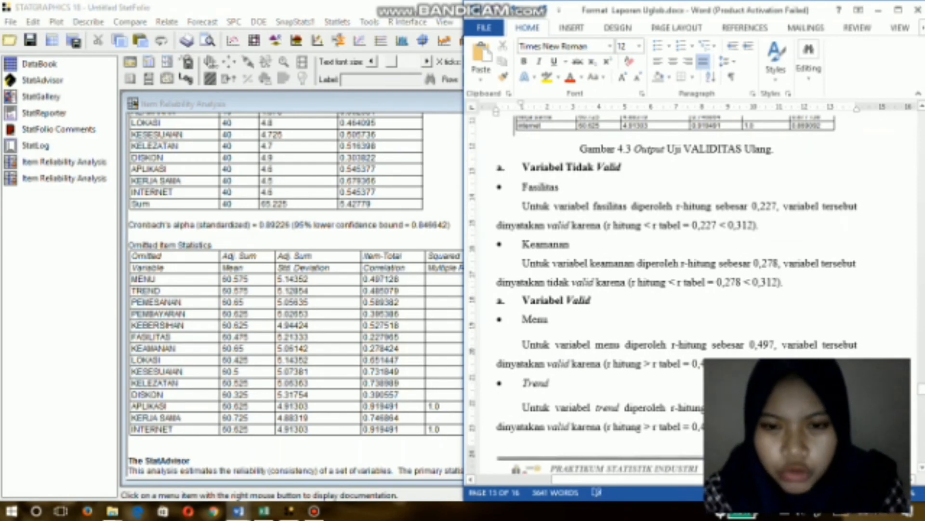
click(523, 187)
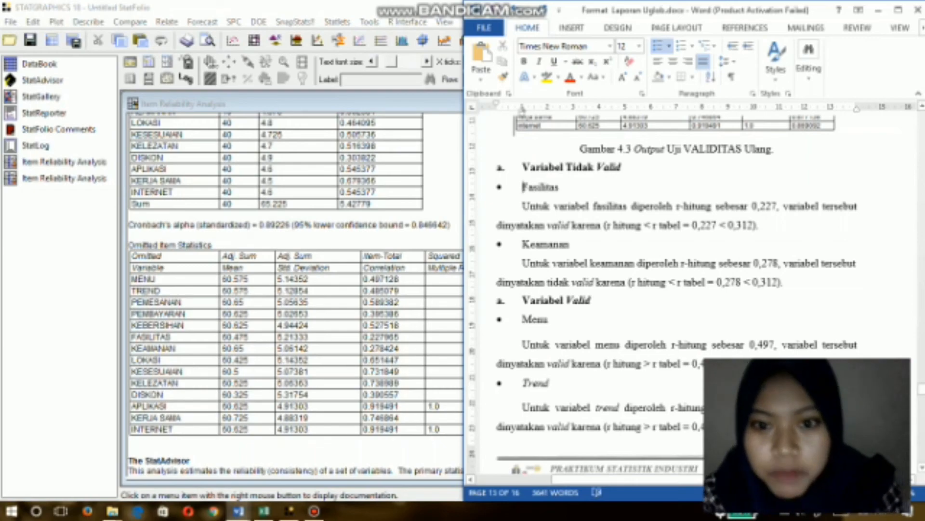
click(521, 245)
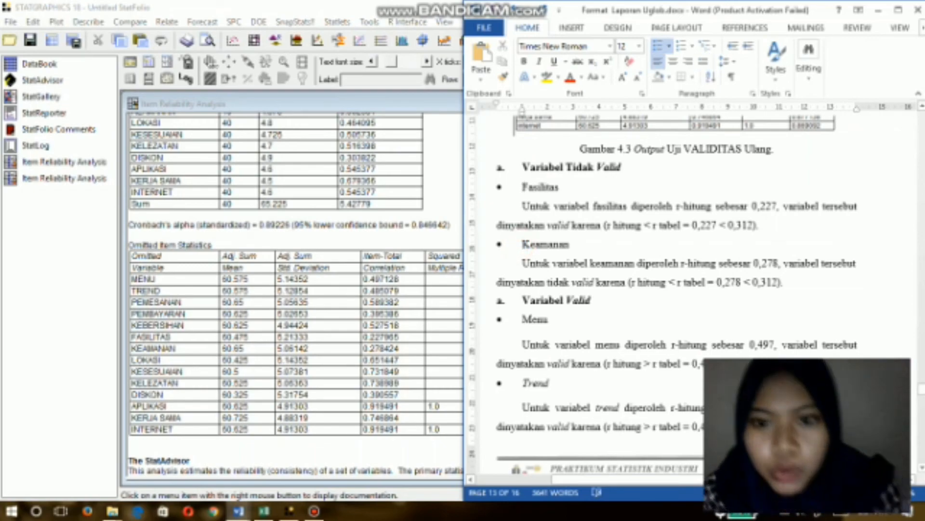
click(523, 206)
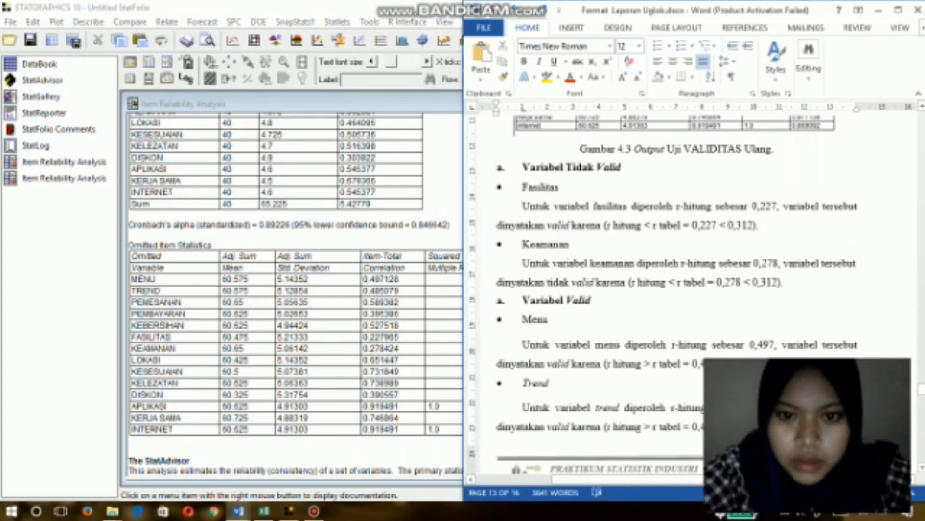
Insert the missing word "tidak" before "valid" in the Fasilitas paragraph of the report
text(tidak)
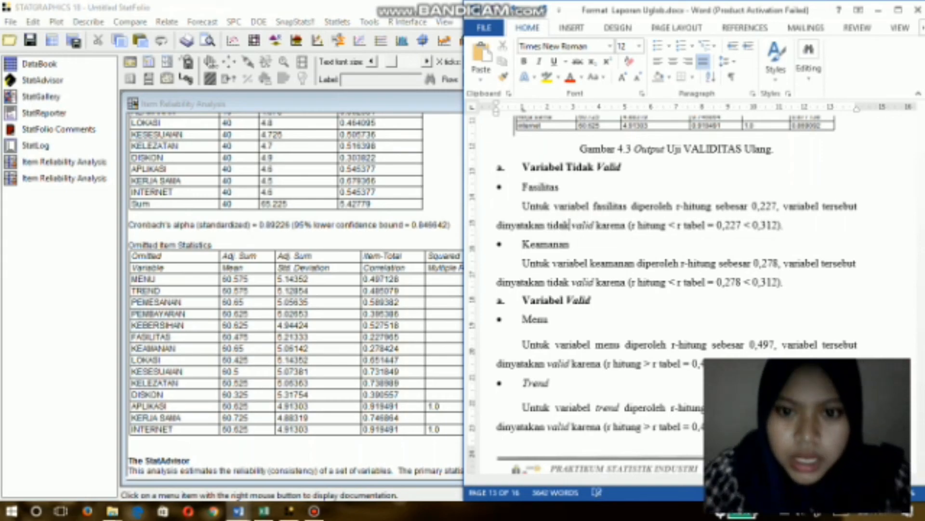
click(683, 263)
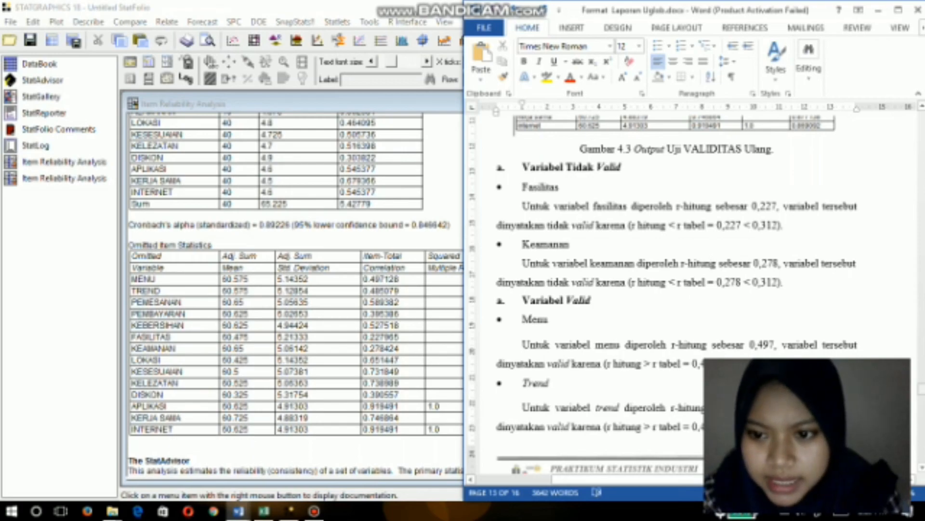
Review the Variabel Valid explanations in the report, focusing on the Menu and Trend paragraphs and their r-hitung comparisons
scroll(675, 289, down, 20)
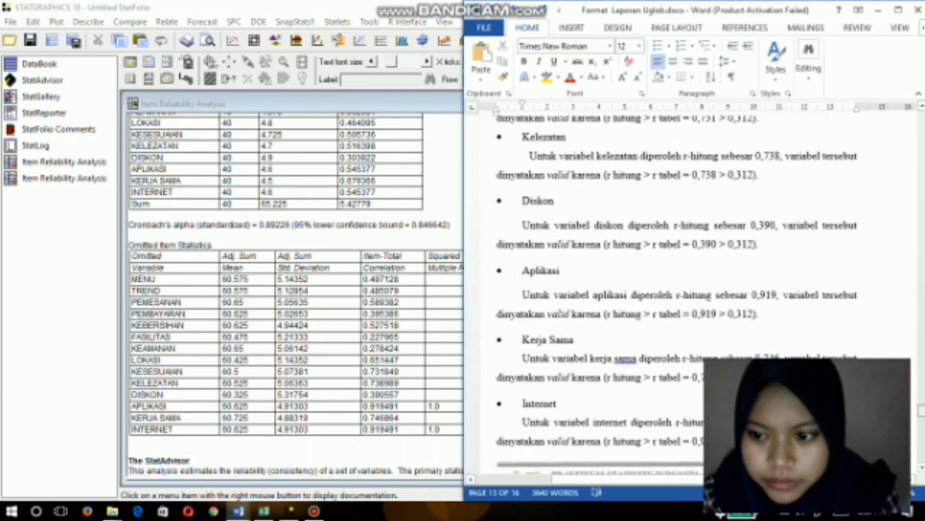
scroll(675, 289, up, 15)
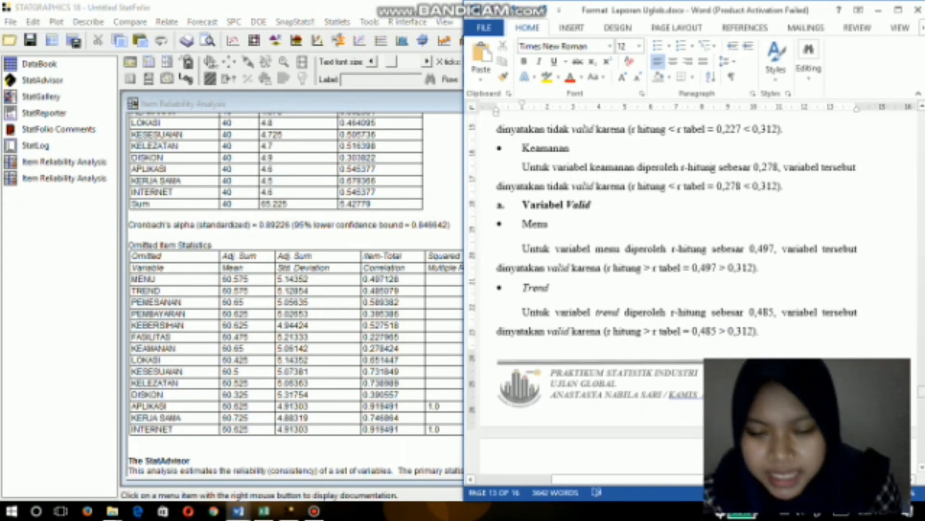
click(760, 268)
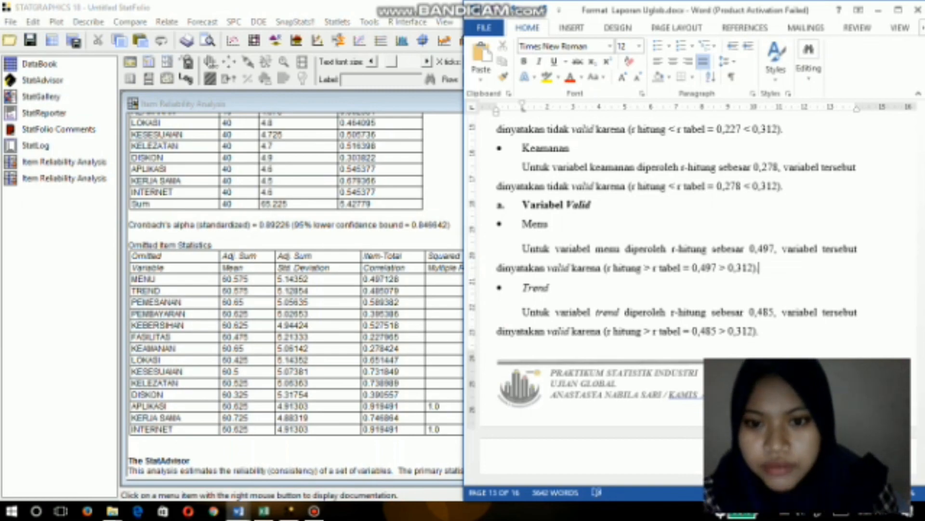
click(760, 331)
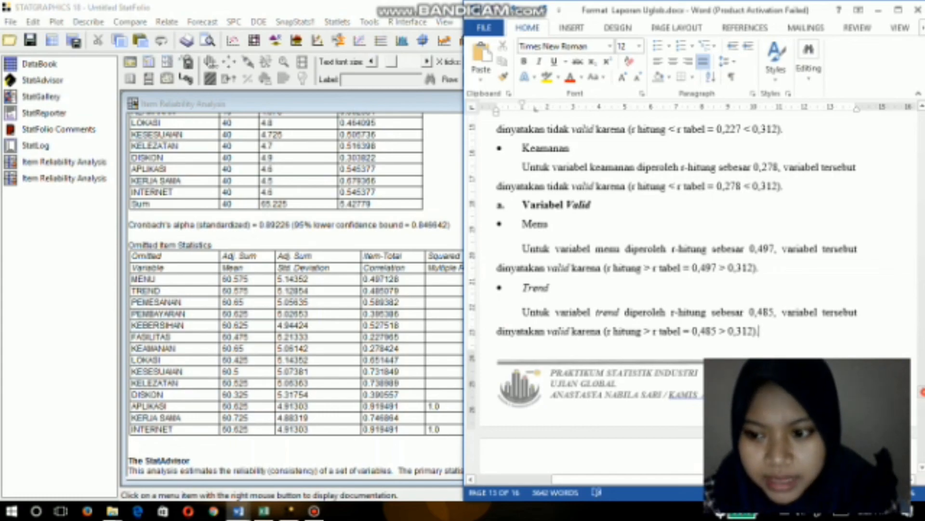
Review the closing Uji VALIDITAS Ulang analysis paragraph at the report's end and maximize the report window
scroll(674, 289, down, 15)
scroll(675, 289, down, 5)
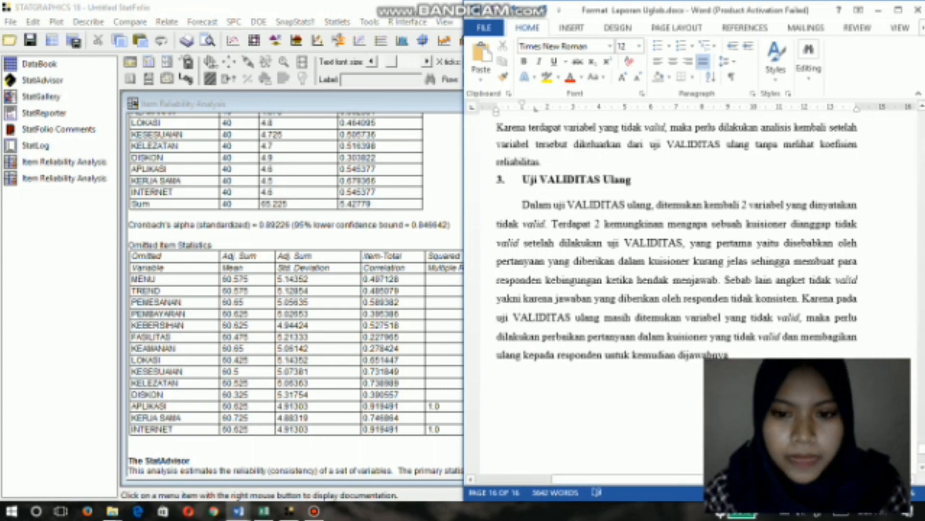
click(898, 10)
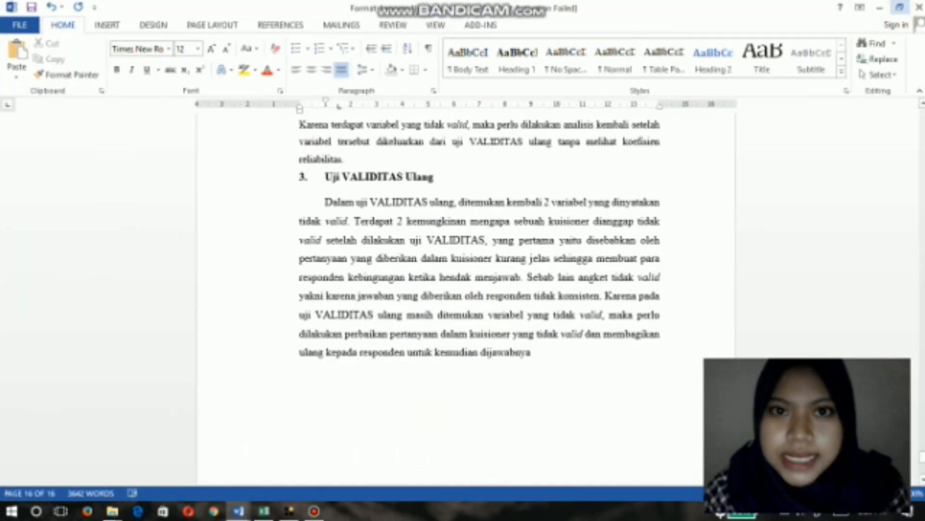